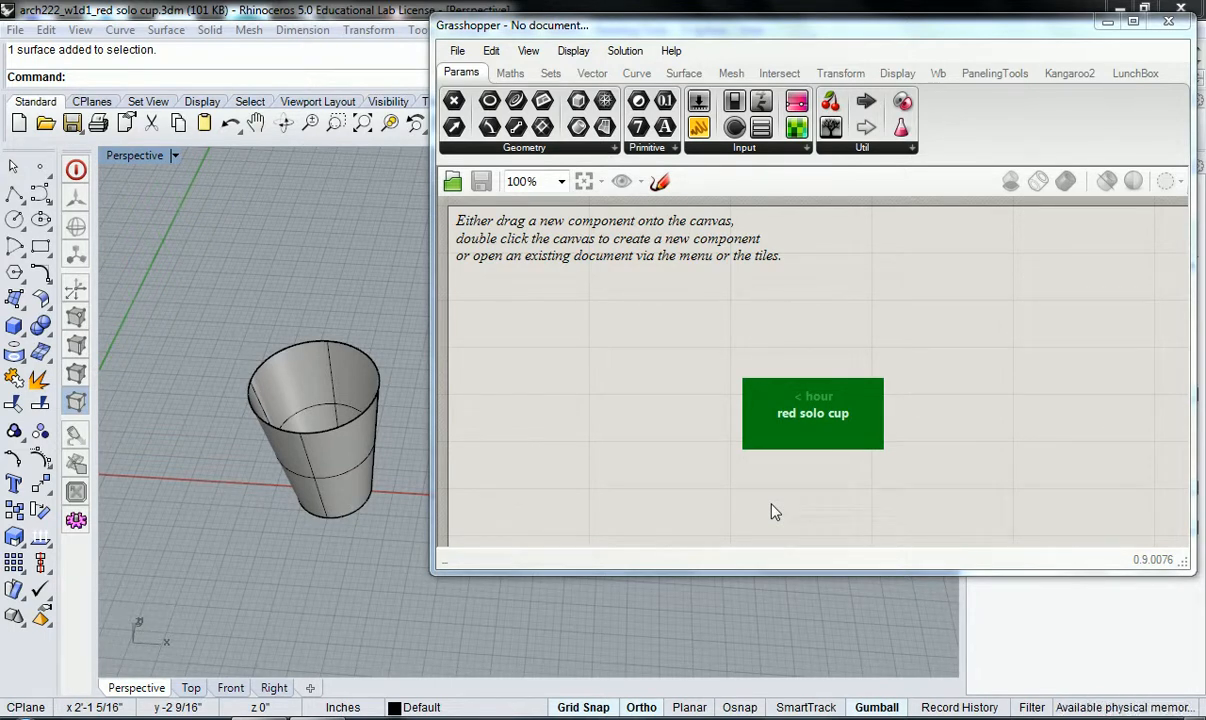
Place a Circle component, defined by base plane and radius, in the middle of the empty Grasshopper canvas.
click(644, 80)
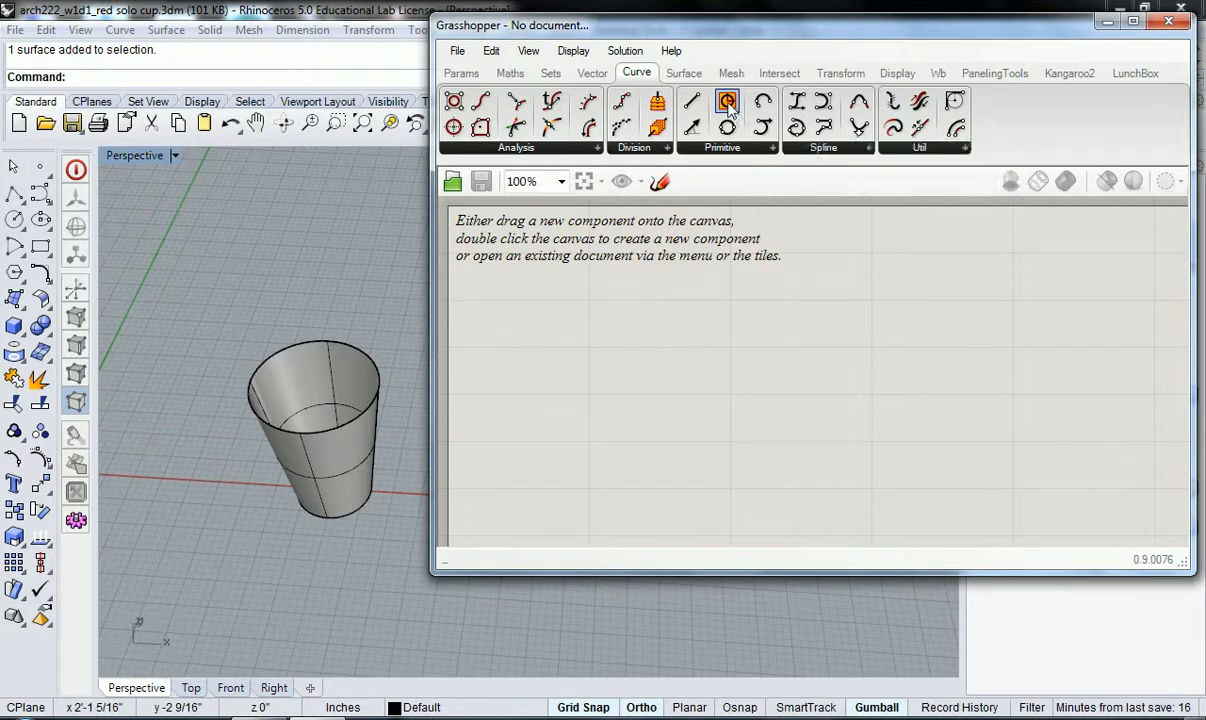
drag(731, 131, 743, 362)
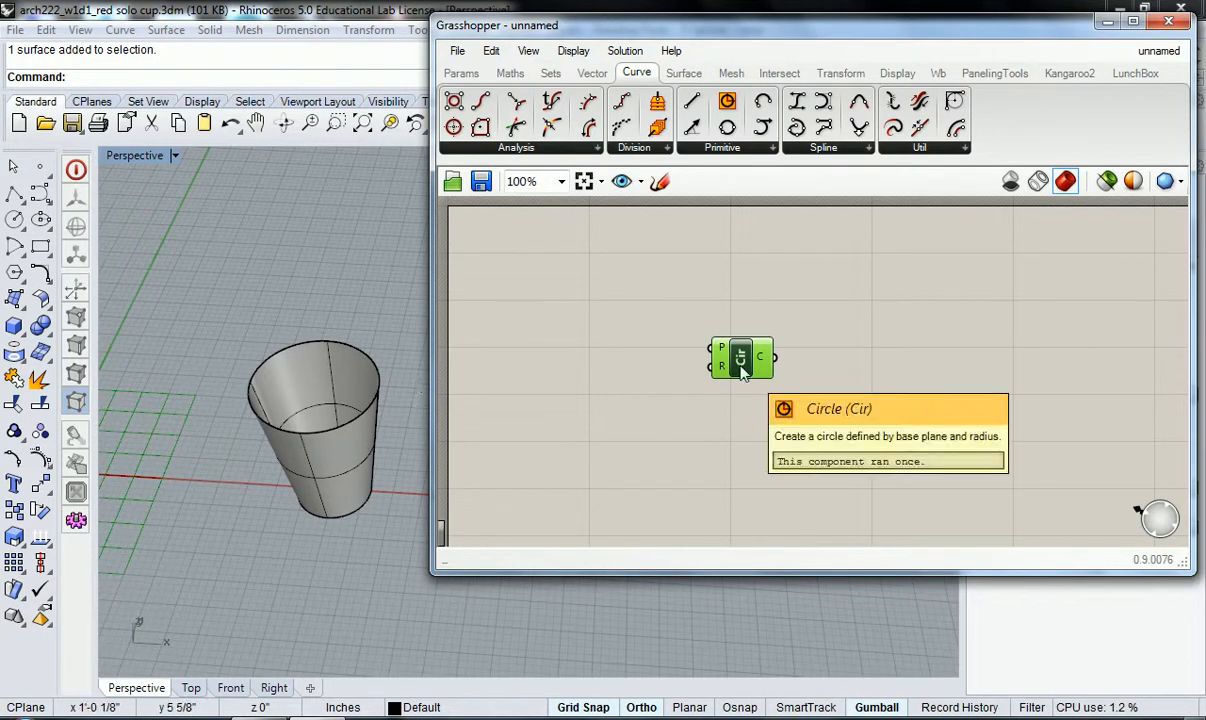
scroll(731, 377, up, 3)
scroll(735, 365, up, 2)
click(707, 425)
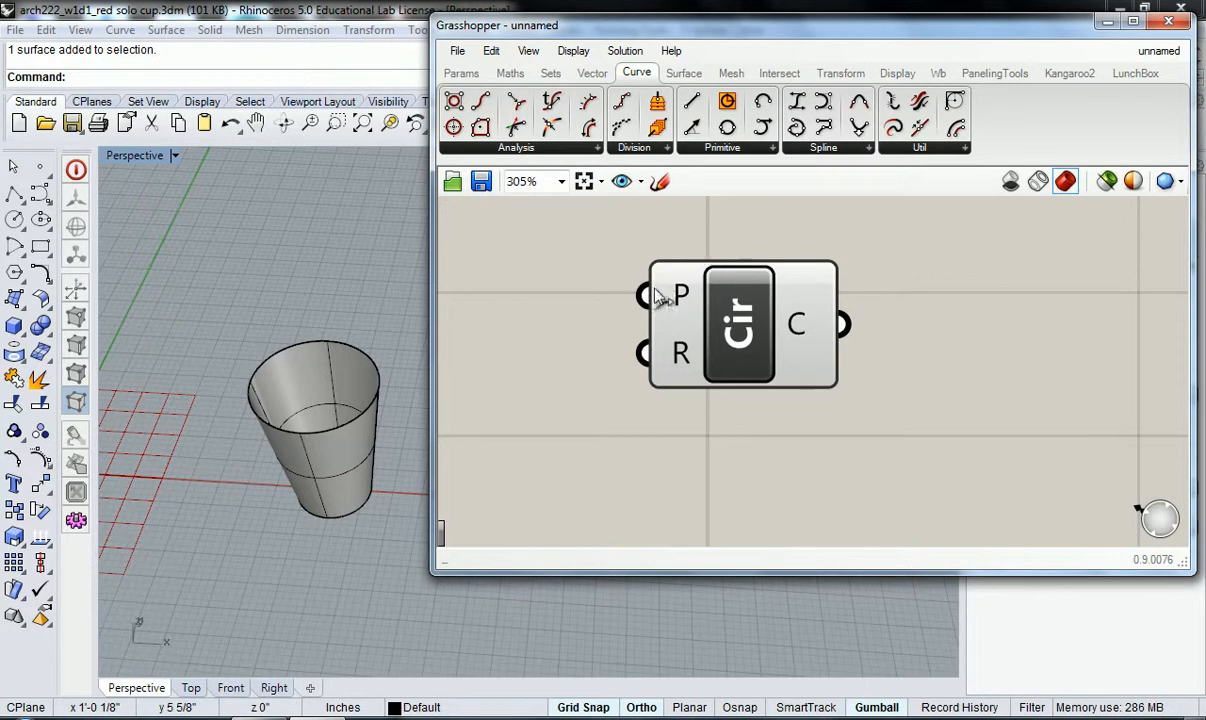
Examine the Circle component's plane and radius inputs, its output, and its default preview circle in the Rhino viewport.
drag(648, 306, 595, 310)
drag(643, 353, 470, 350)
drag(848, 325, 990, 343)
scroll(878, 337, down, 3)
drag(862, 335, 1018, 253)
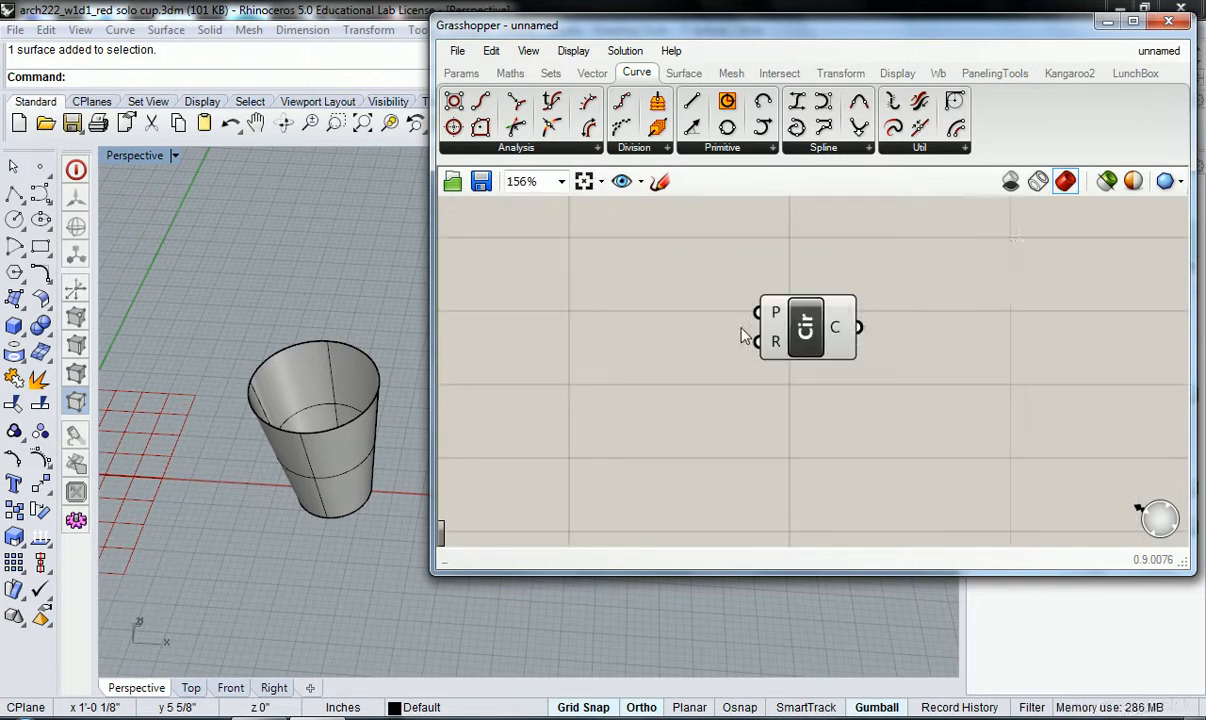
drag(640, 367, 770, 300)
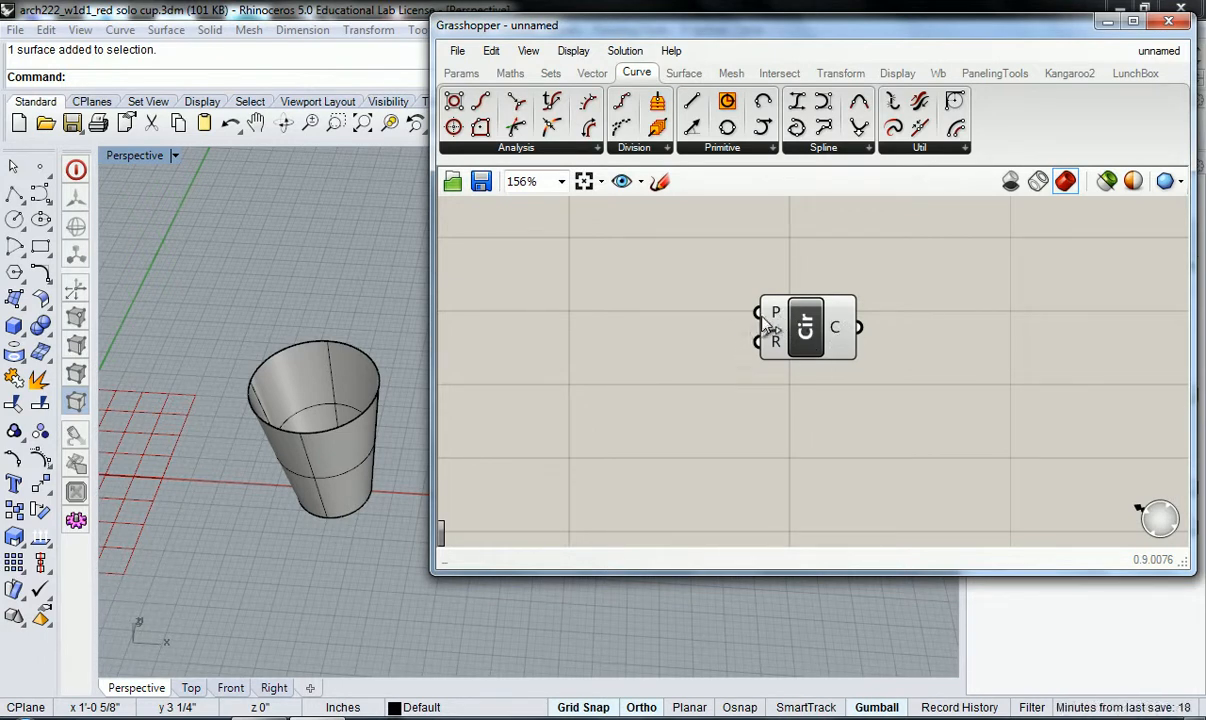
mouse_move(777, 321)
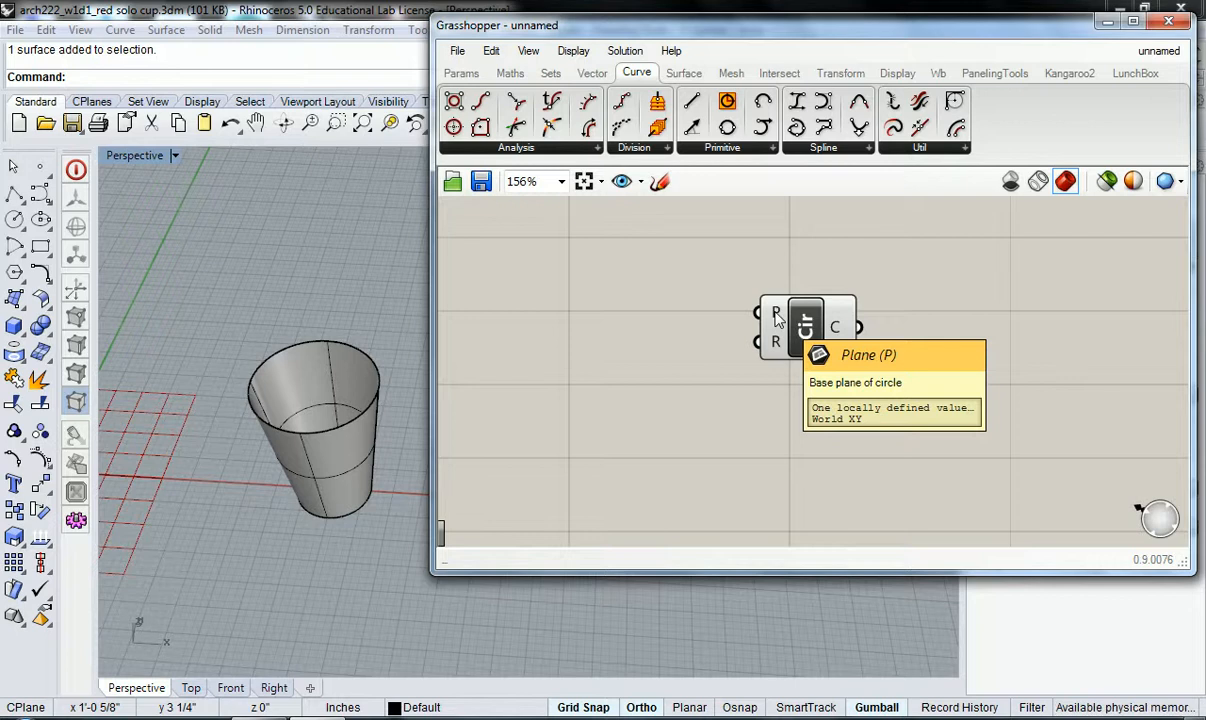
click(306, 589)
scroll(209, 550, down, 2)
shift+right_drag(209, 557, 290, 537)
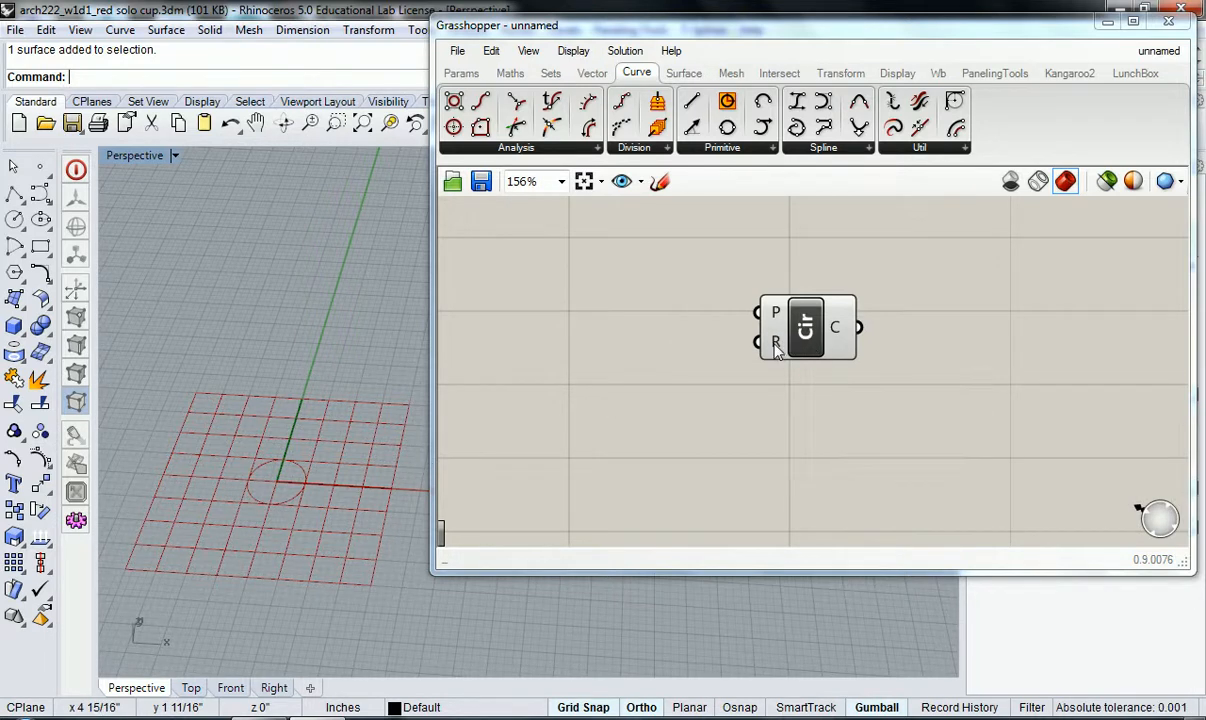
mouse_move(777, 347)
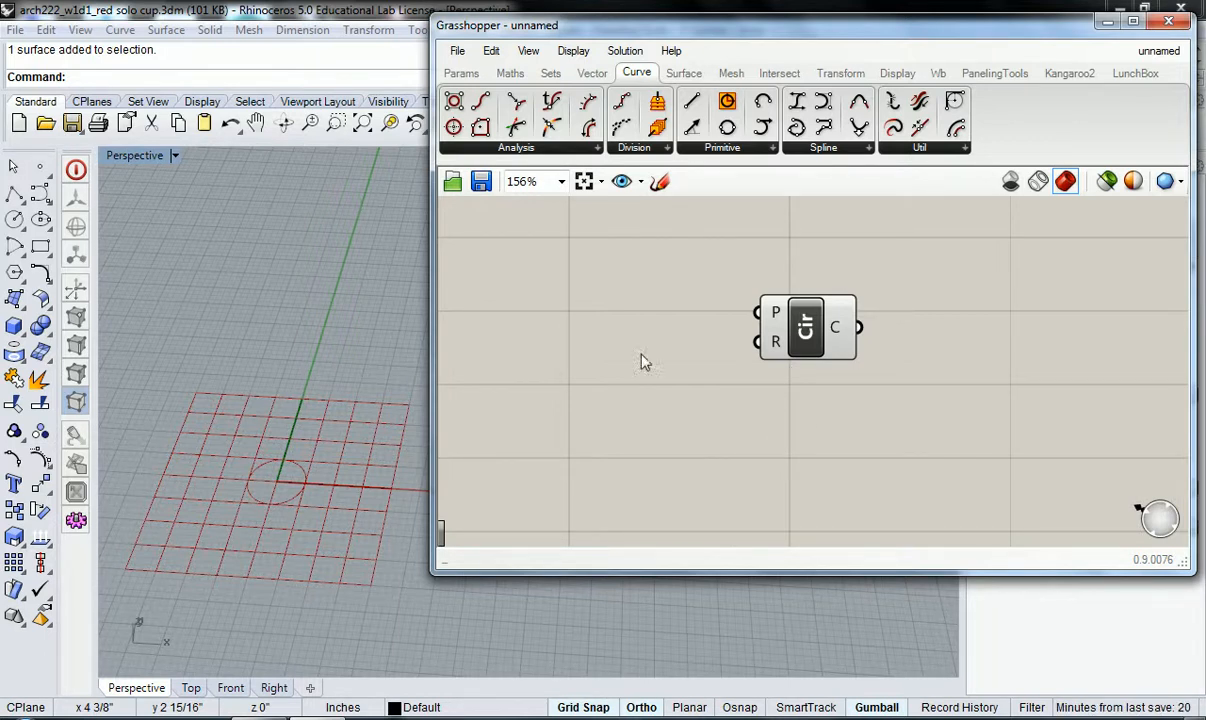
click(368, 9)
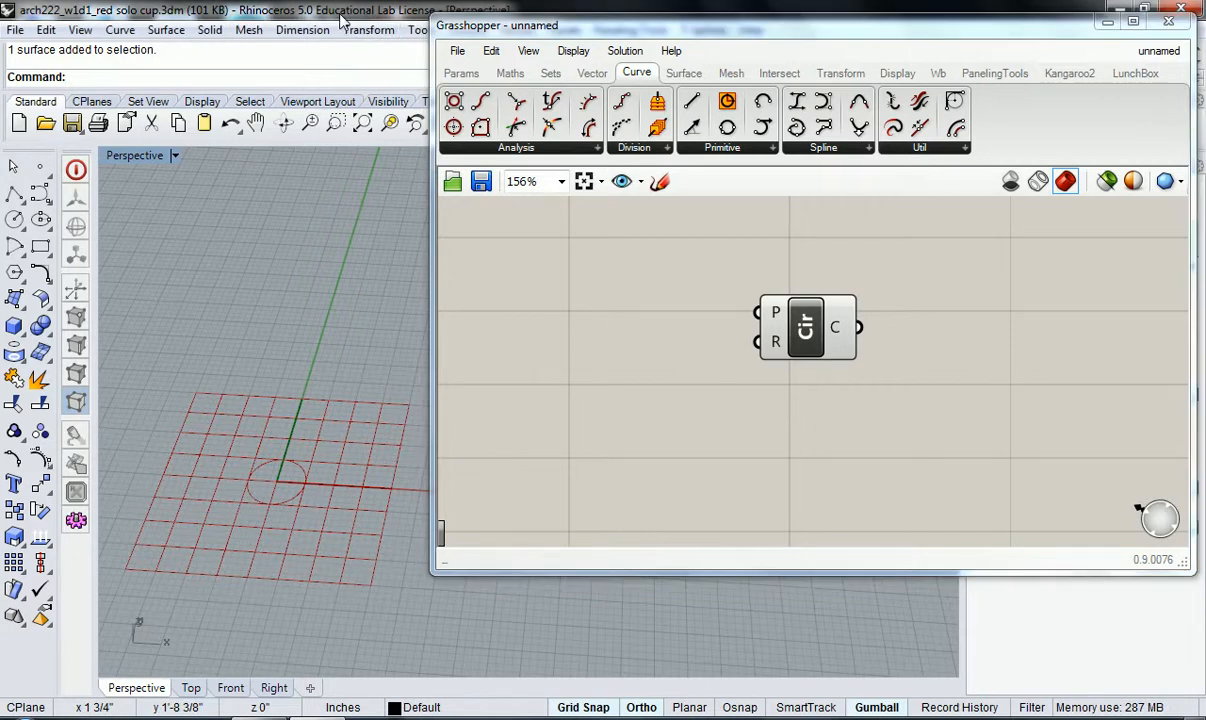
double_click(865, 28)
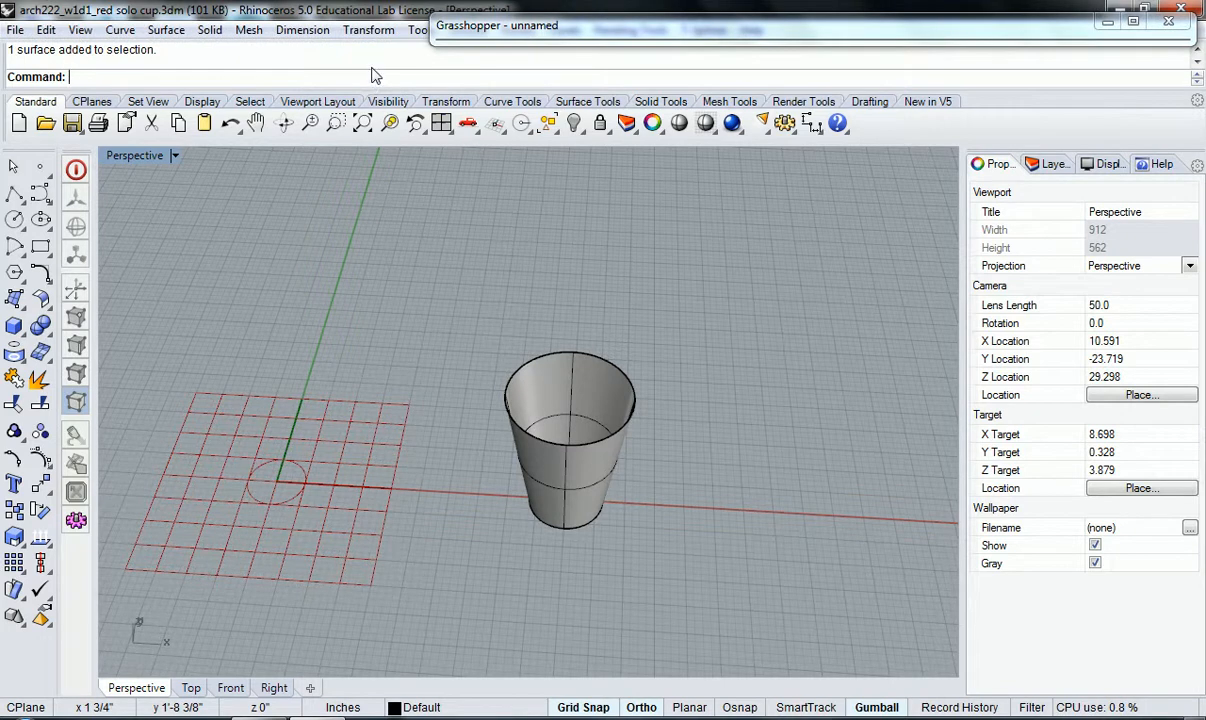
text(Circle)
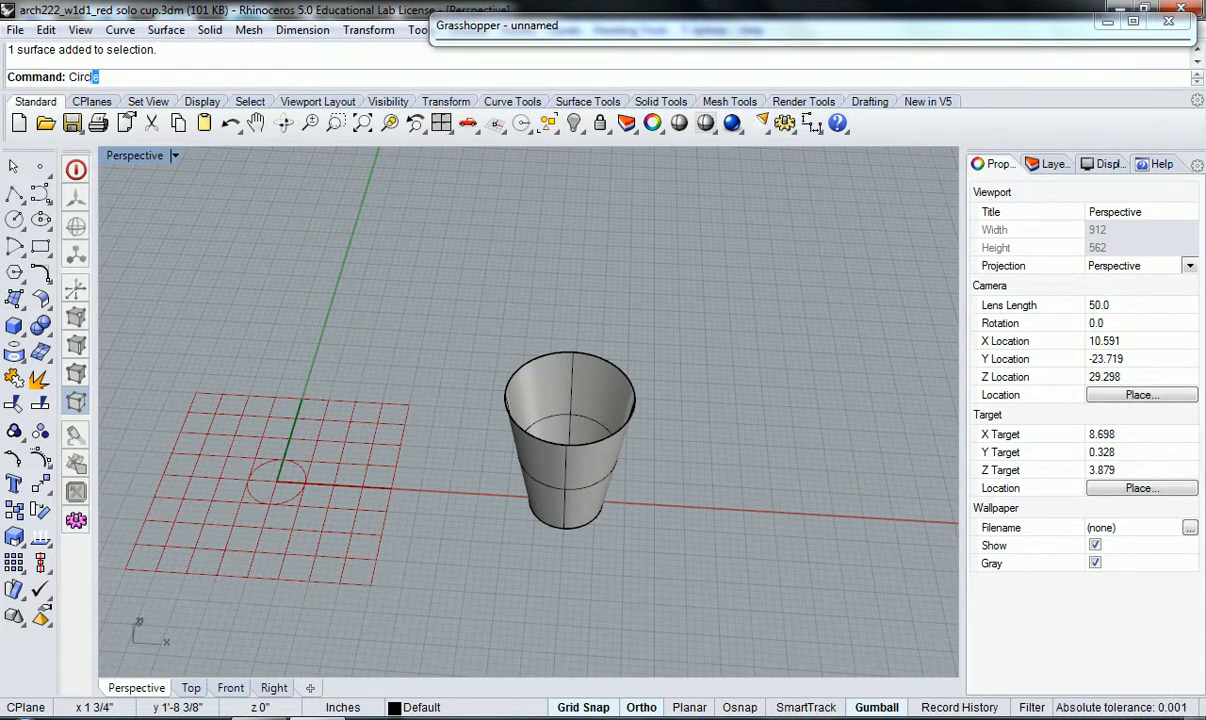
key(Return)
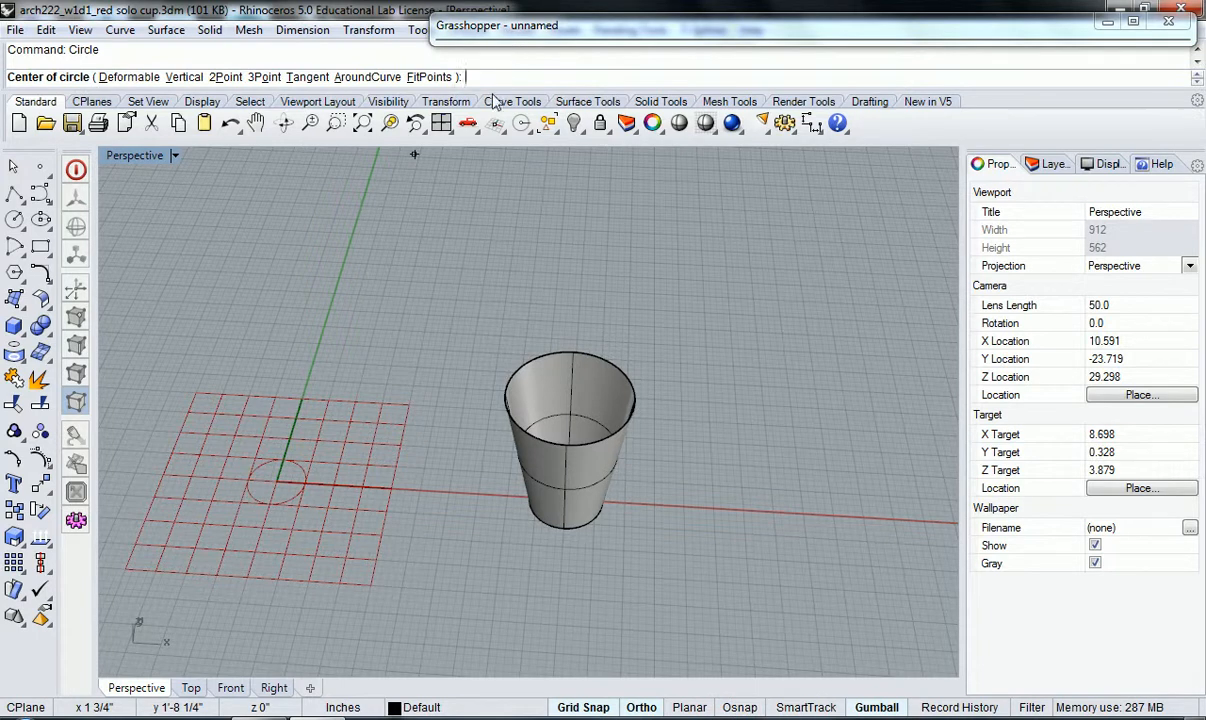
key(Escape)
double_click(490, 30)
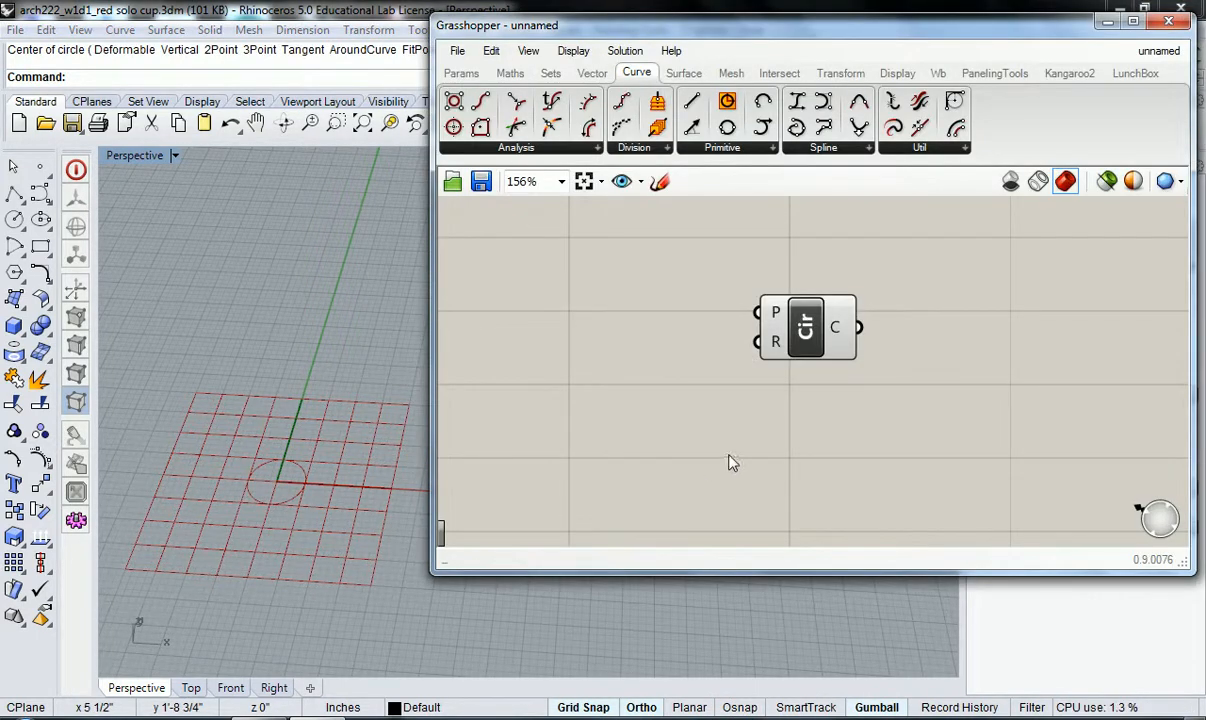
Place a Construct Point component on the canvas ahead of the Circle component's inputs.
mouse_move(778, 318)
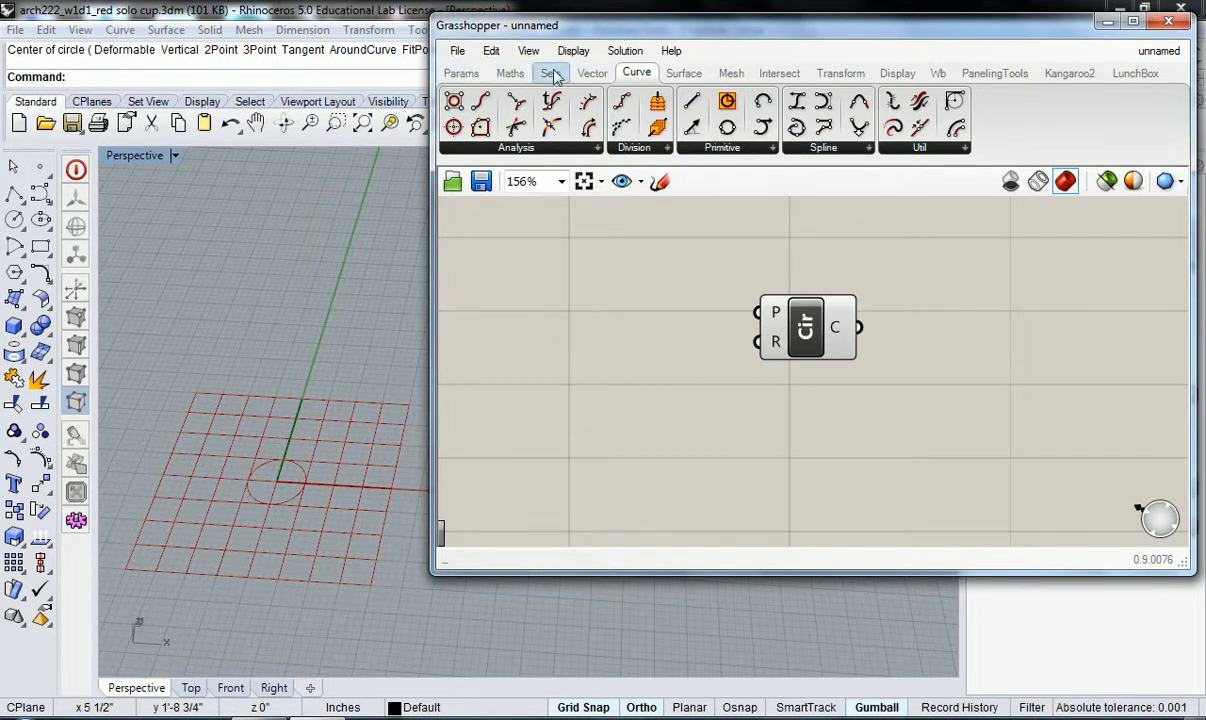
click(589, 74)
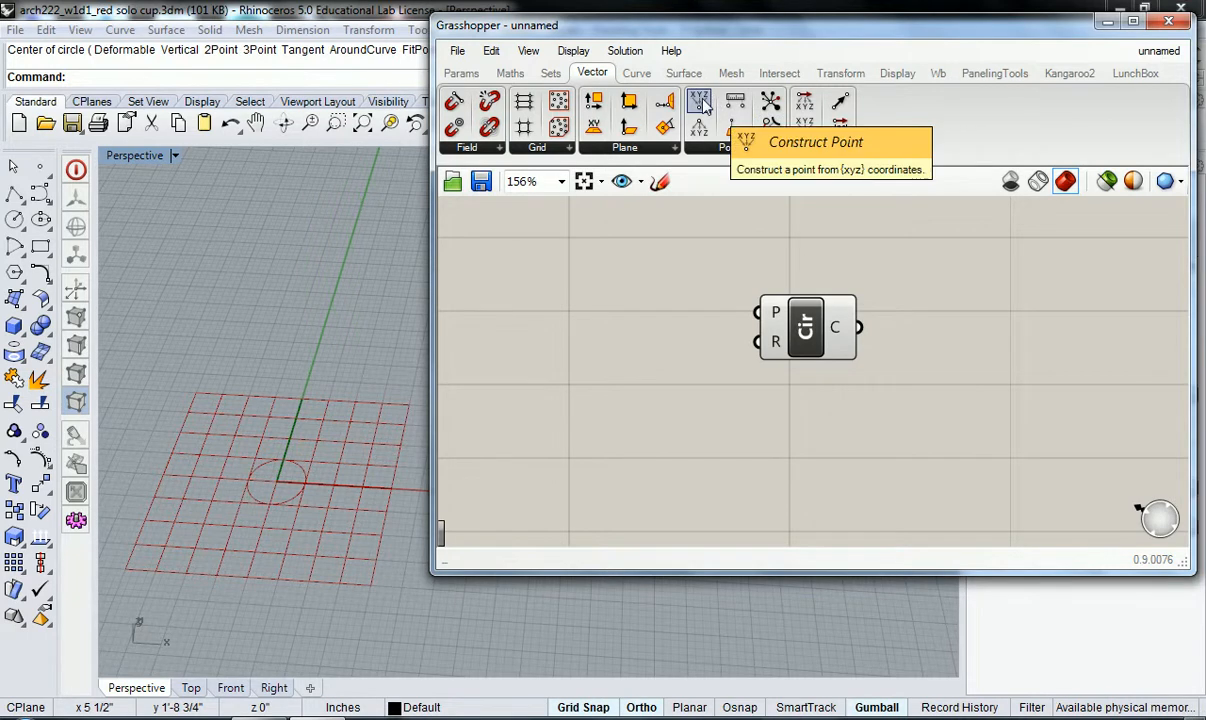
drag(703, 104, 604, 290)
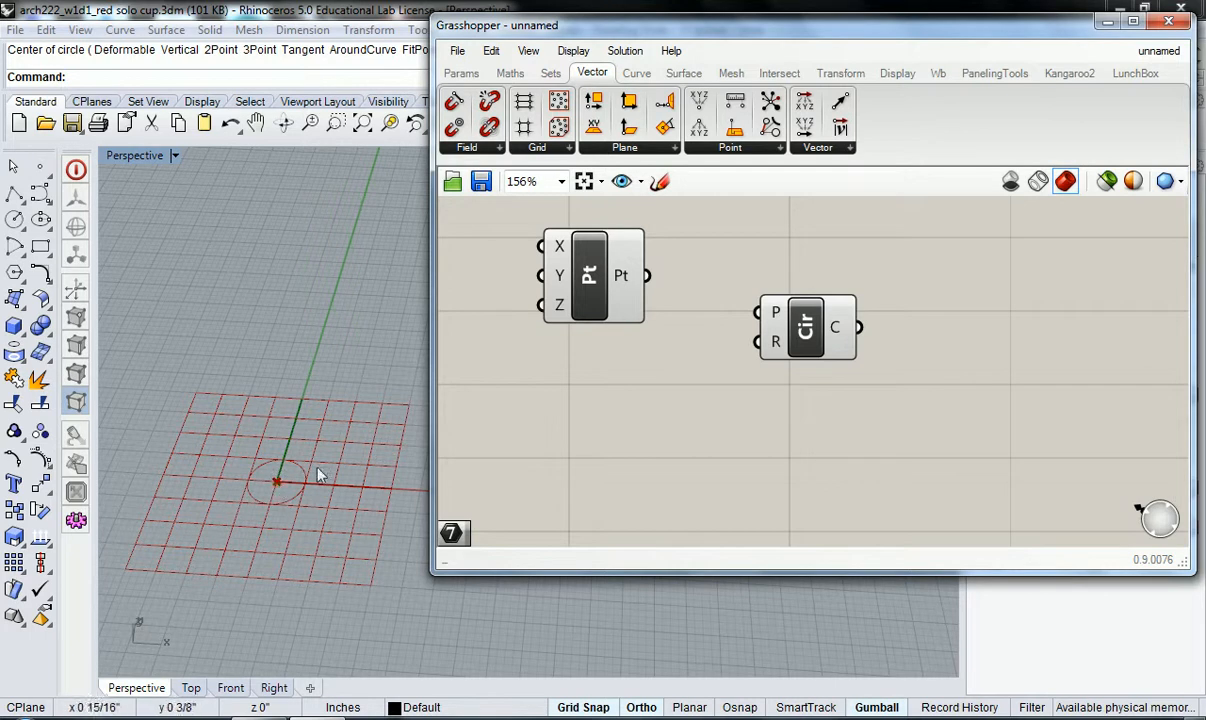
drag(591, 291, 603, 300)
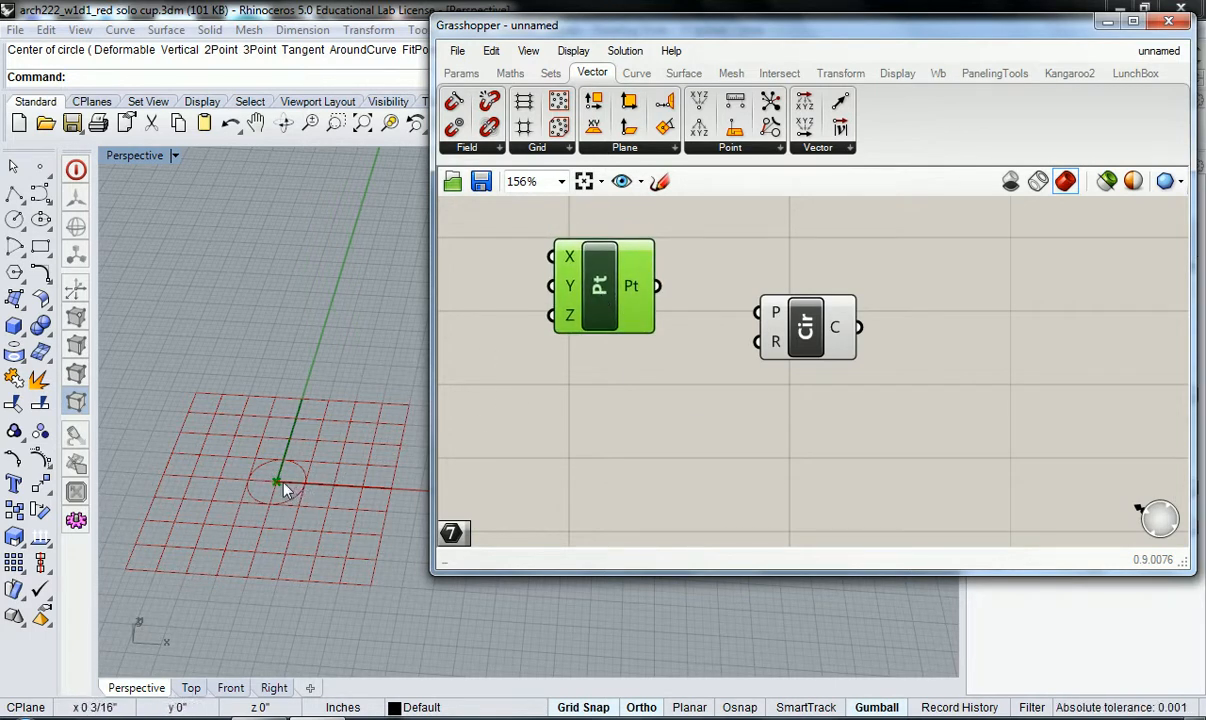
click(525, 440)
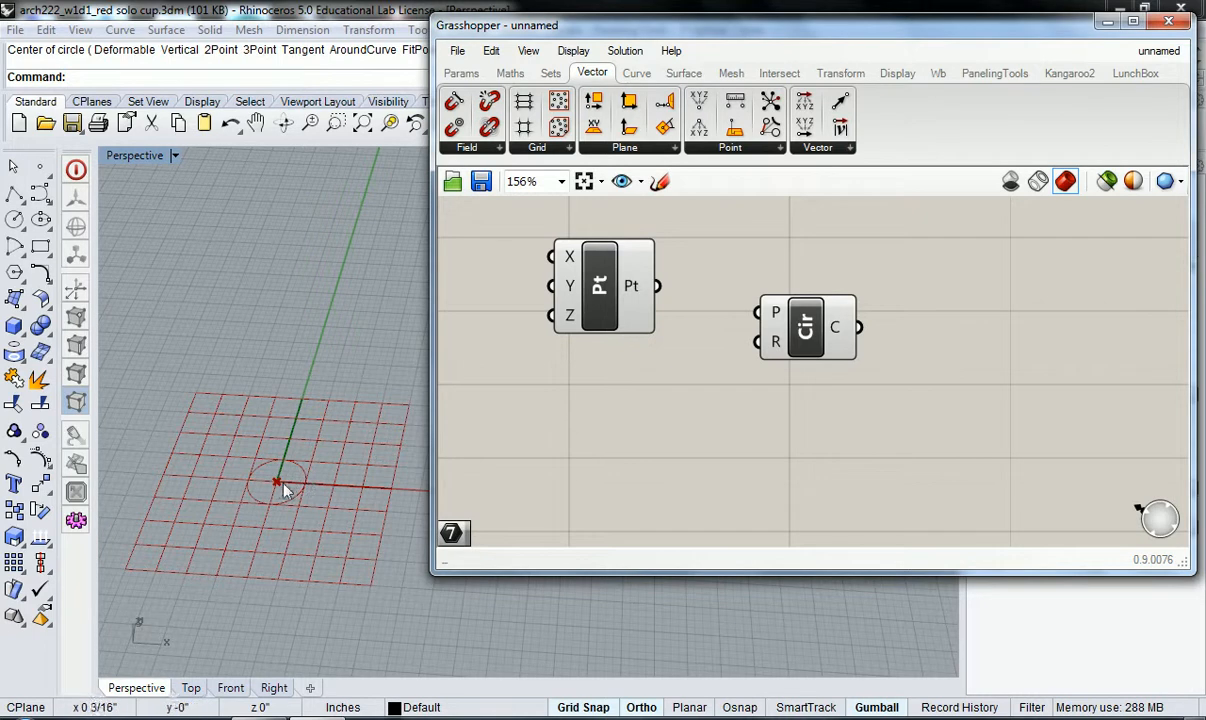
click(604, 286)
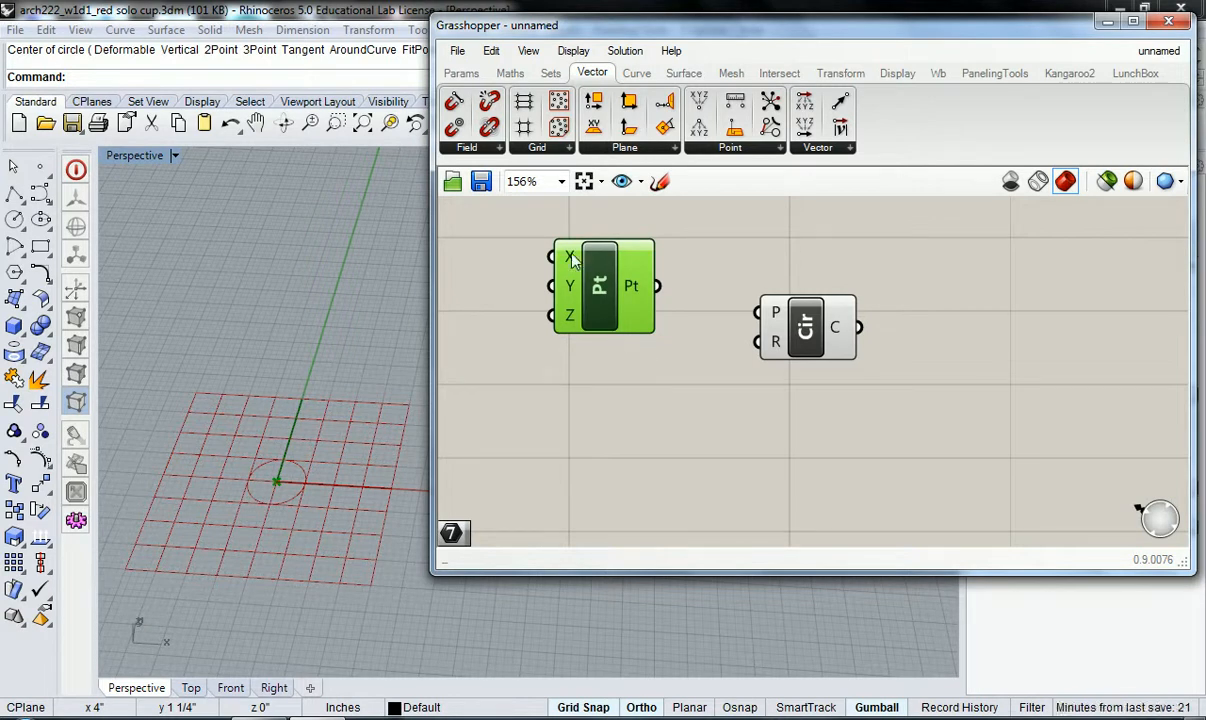
mouse_move(571, 259)
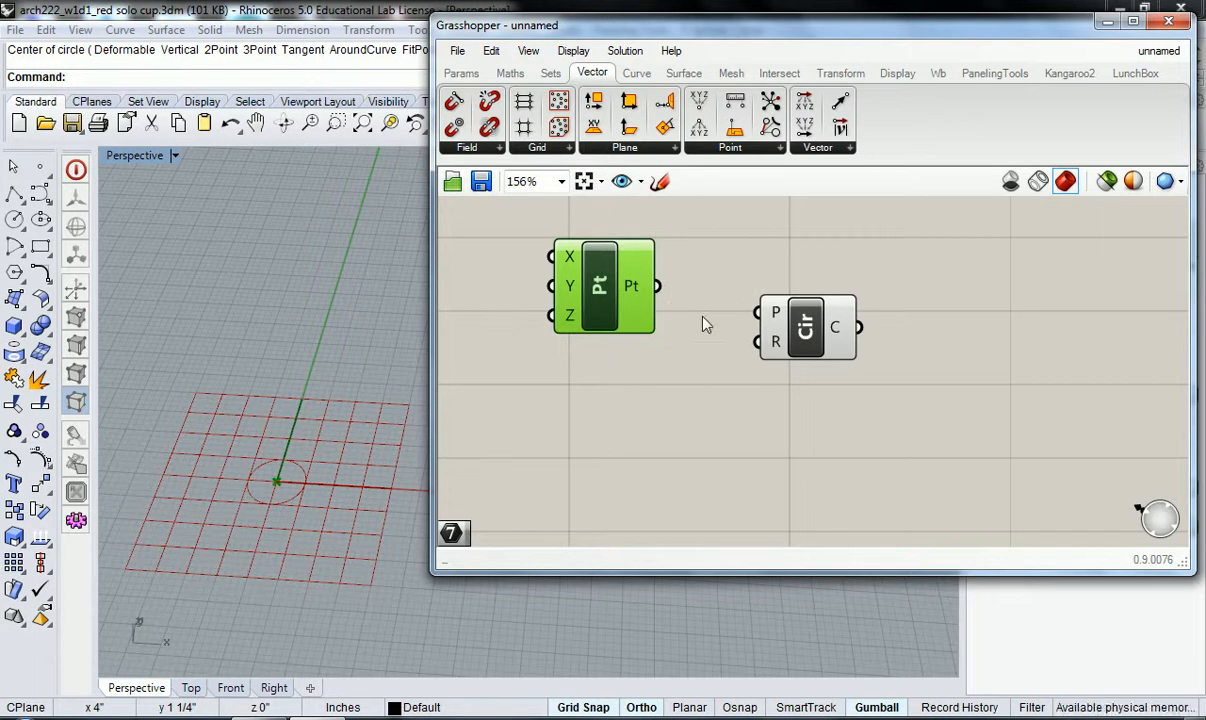
Connect the Construct Point component's point output to the Circle component's plane input.
click(686, 399)
scroll(676, 390, down, 1)
mouse_move(677, 390)
right_down()
mouse_move(716, 399)
mouse_move(671, 405)
right_up()
drag(656, 323, 733, 345)
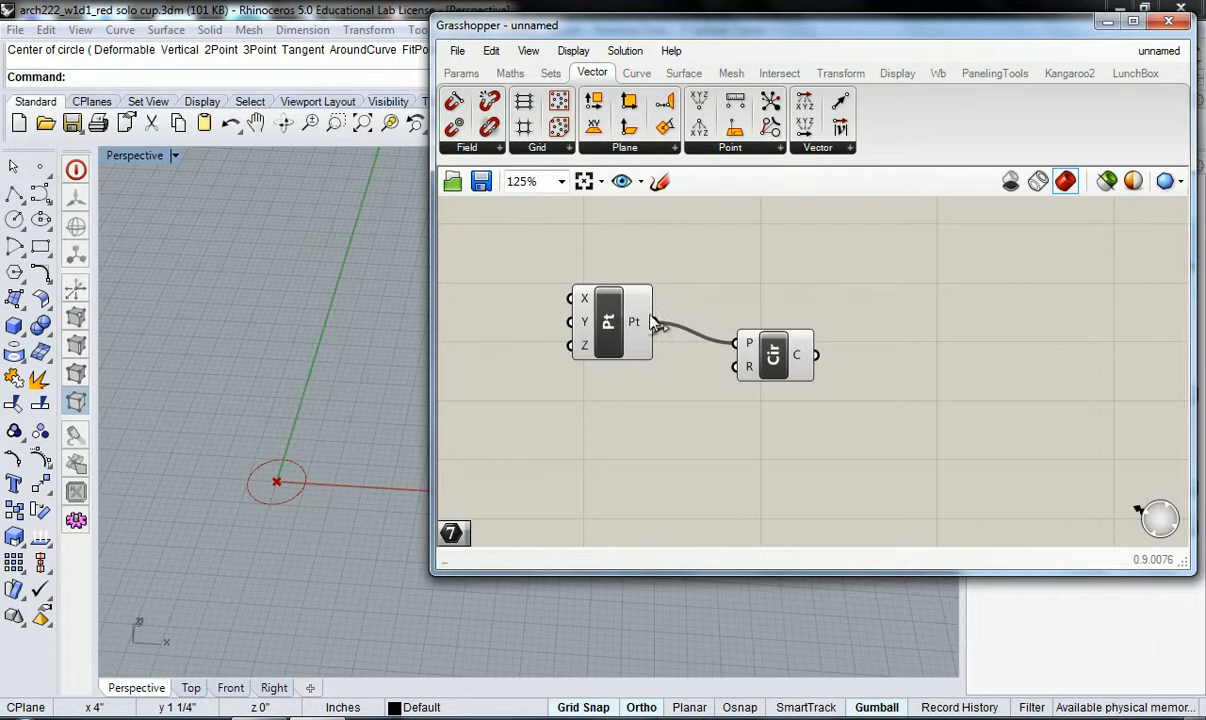
drag(655, 322, 747, 343)
Move the Construct Point and Circle components together to the right to free space before the point's inputs.
scroll(569, 431, down, 1)
right_drag(566, 395, 639, 414)
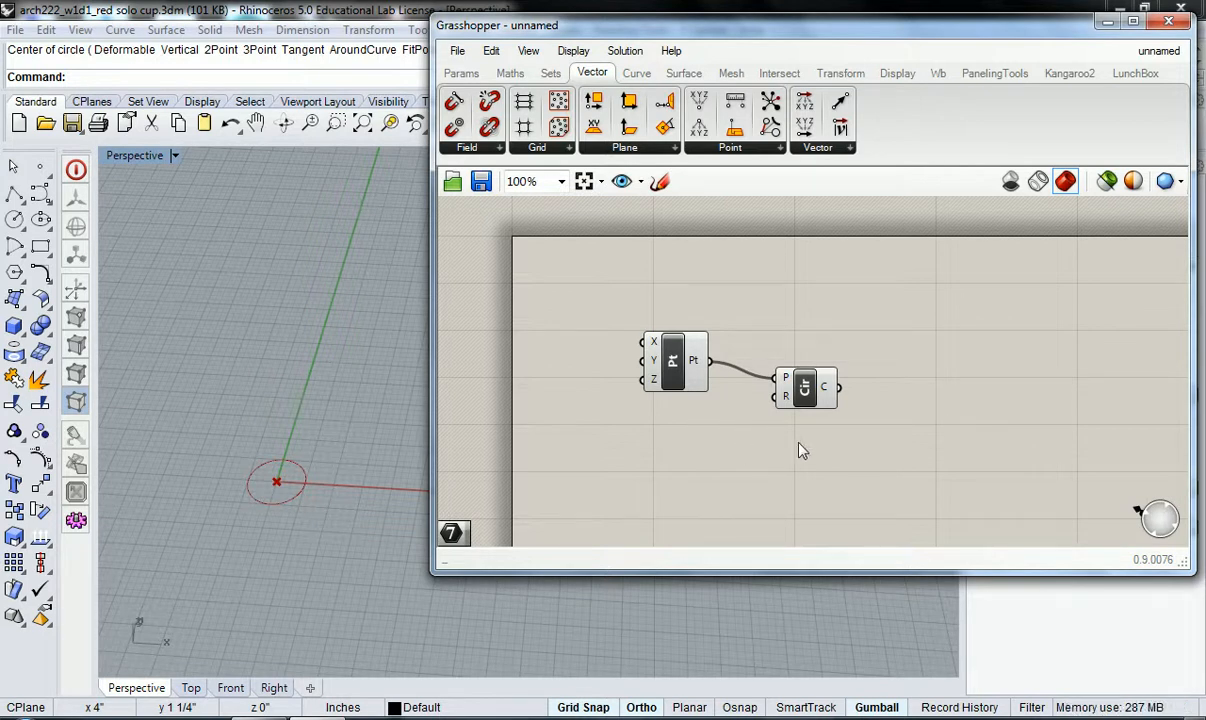
drag(790, 446, 662, 322)
drag(674, 366, 729, 366)
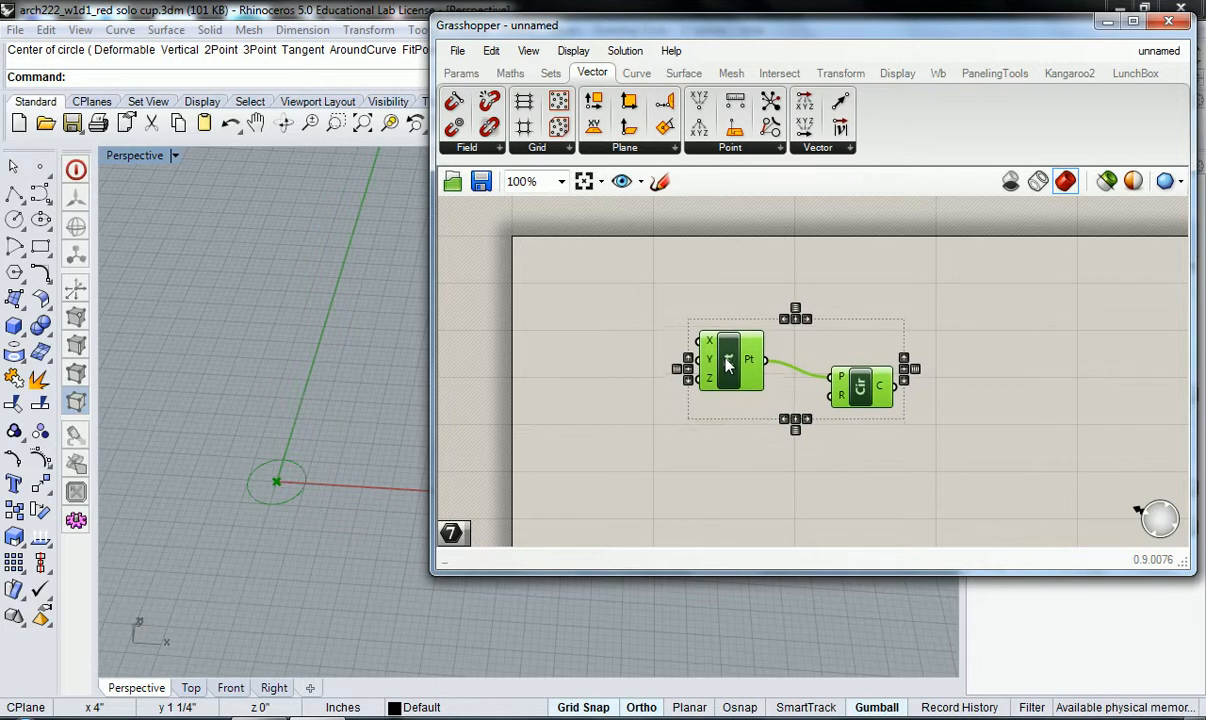
click(616, 384)
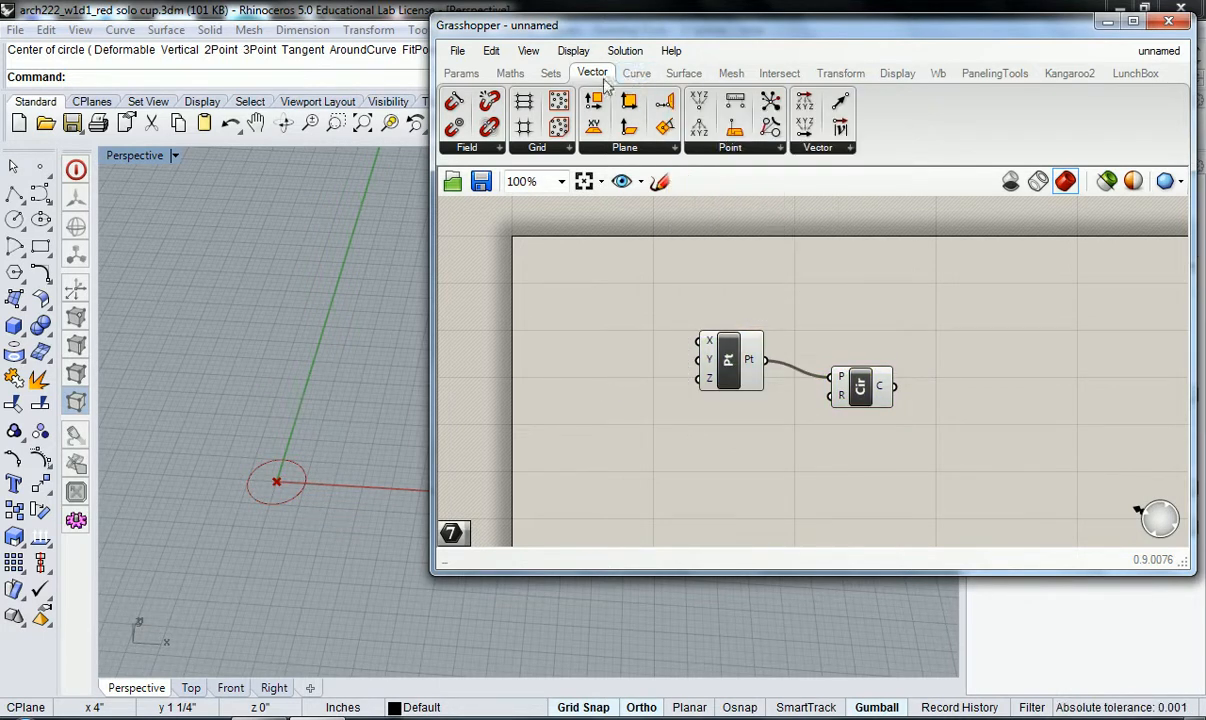
Add an Integer parameter to the canvas beside the Construct Point component's X input.
click(483, 78)
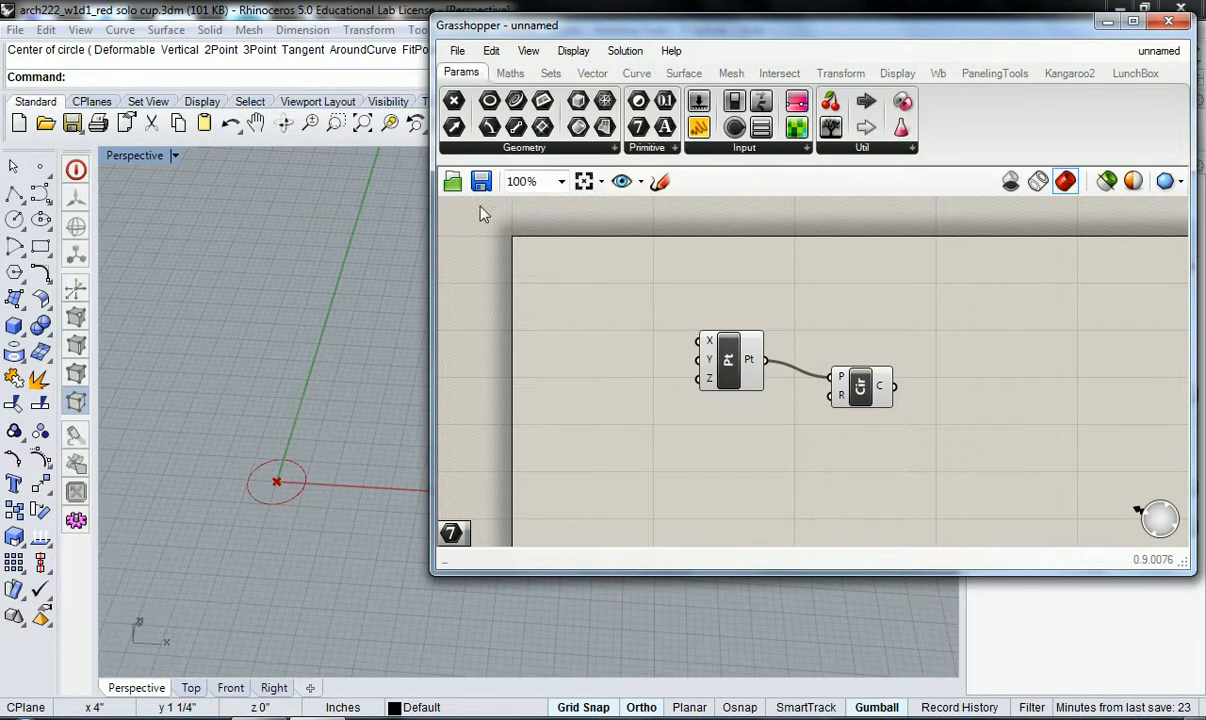
click(656, 150)
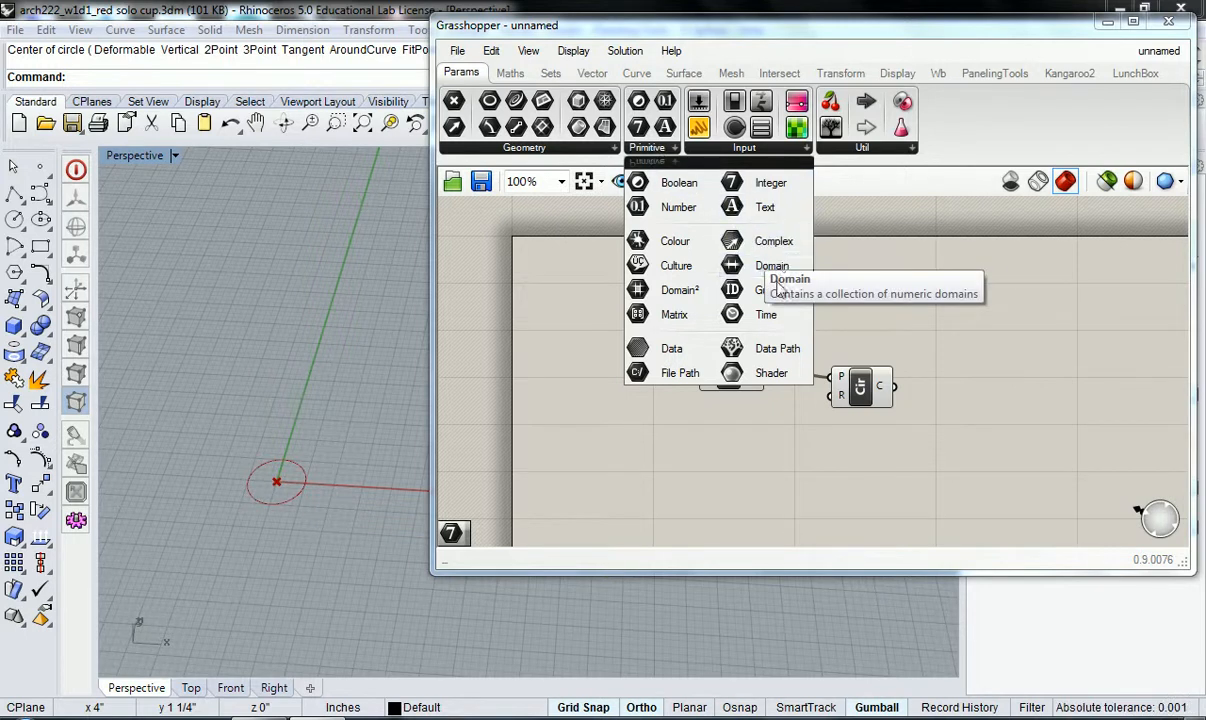
drag(765, 183, 622, 347)
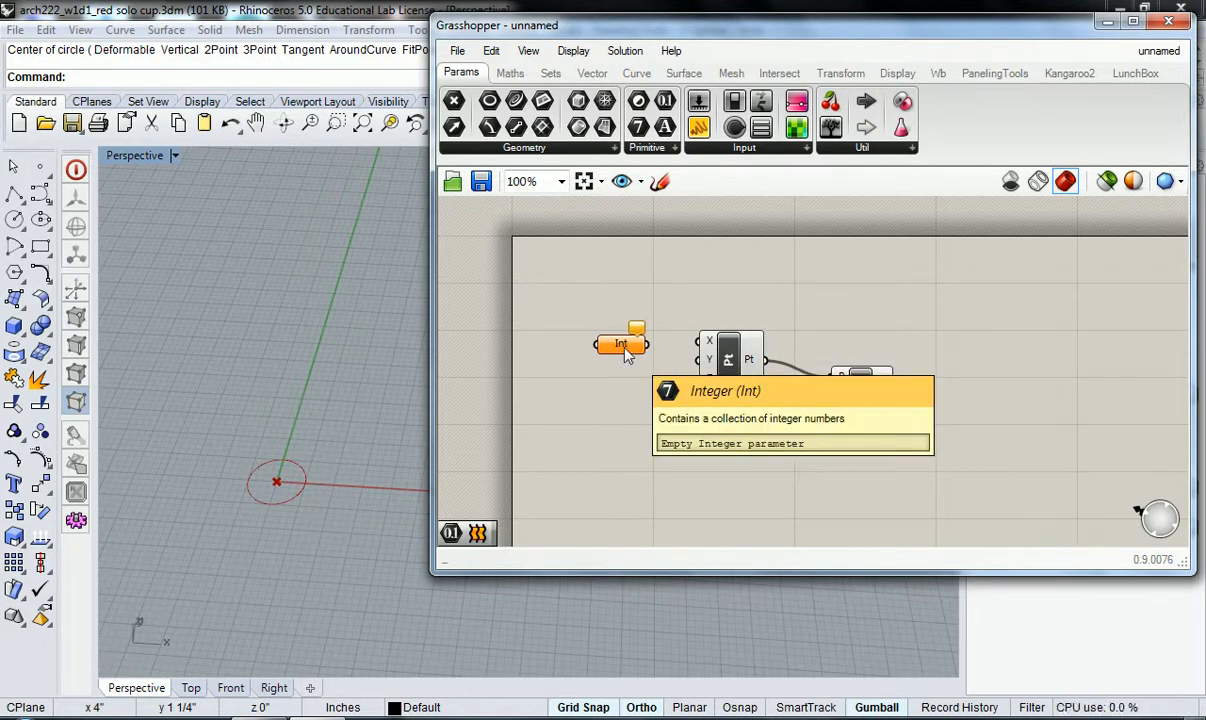
drag(625, 352, 623, 336)
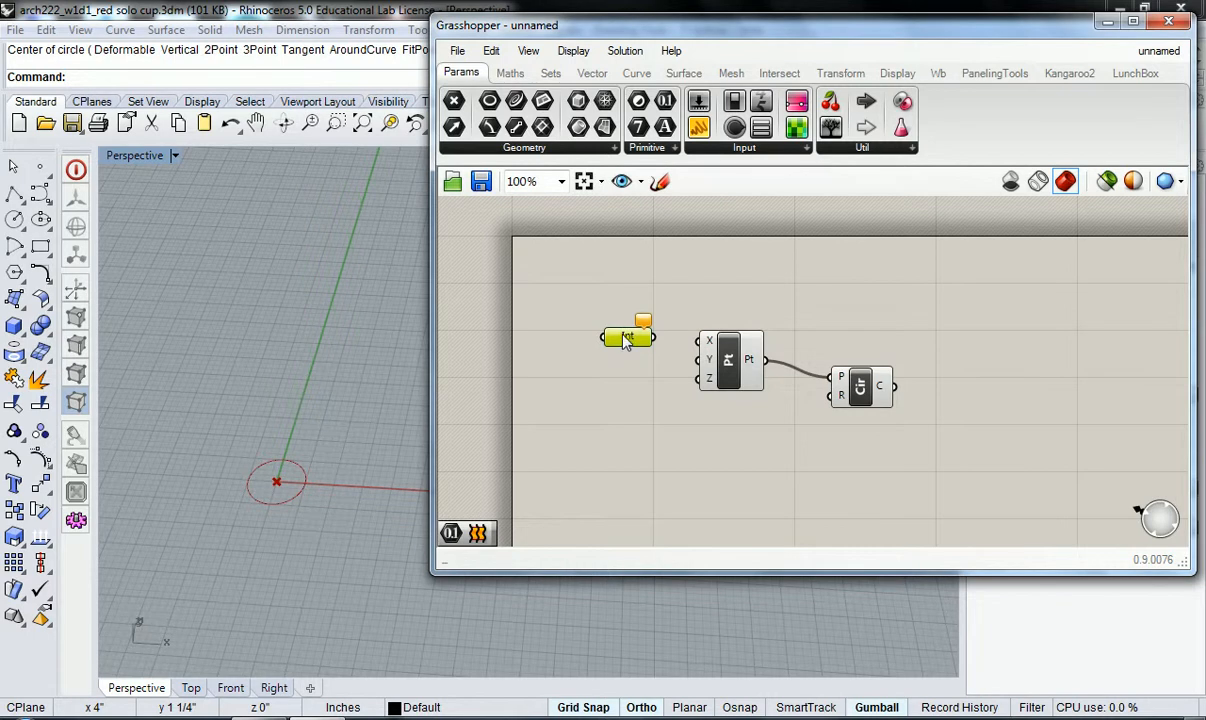
Set the Integer parameter to 0 and connect it to the Construct Point component's X input.
right_click(624, 340)
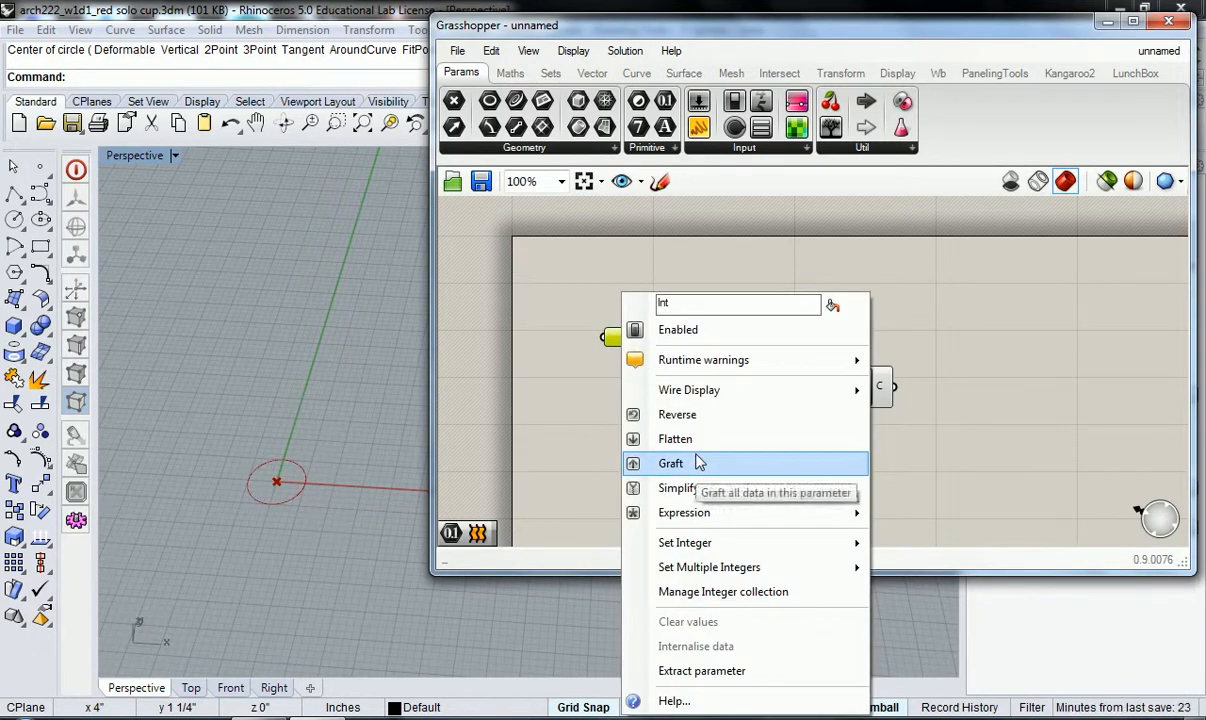
mouse_move(744, 548)
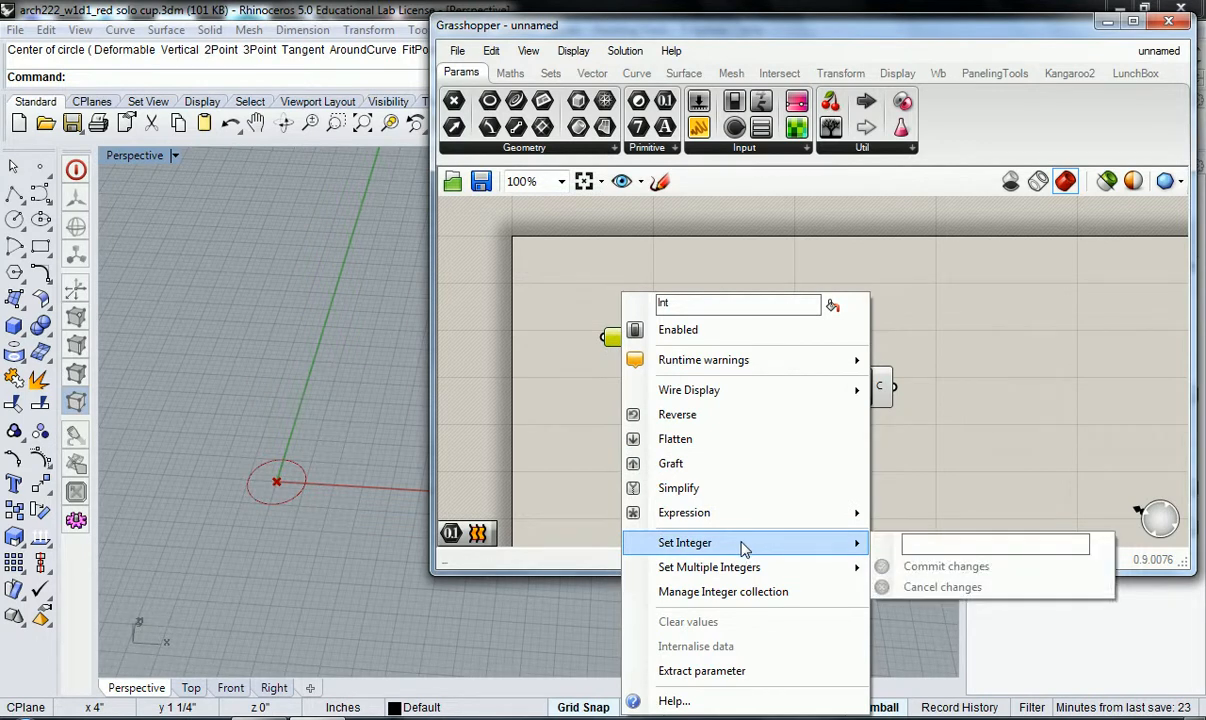
click(983, 541)
text(0)
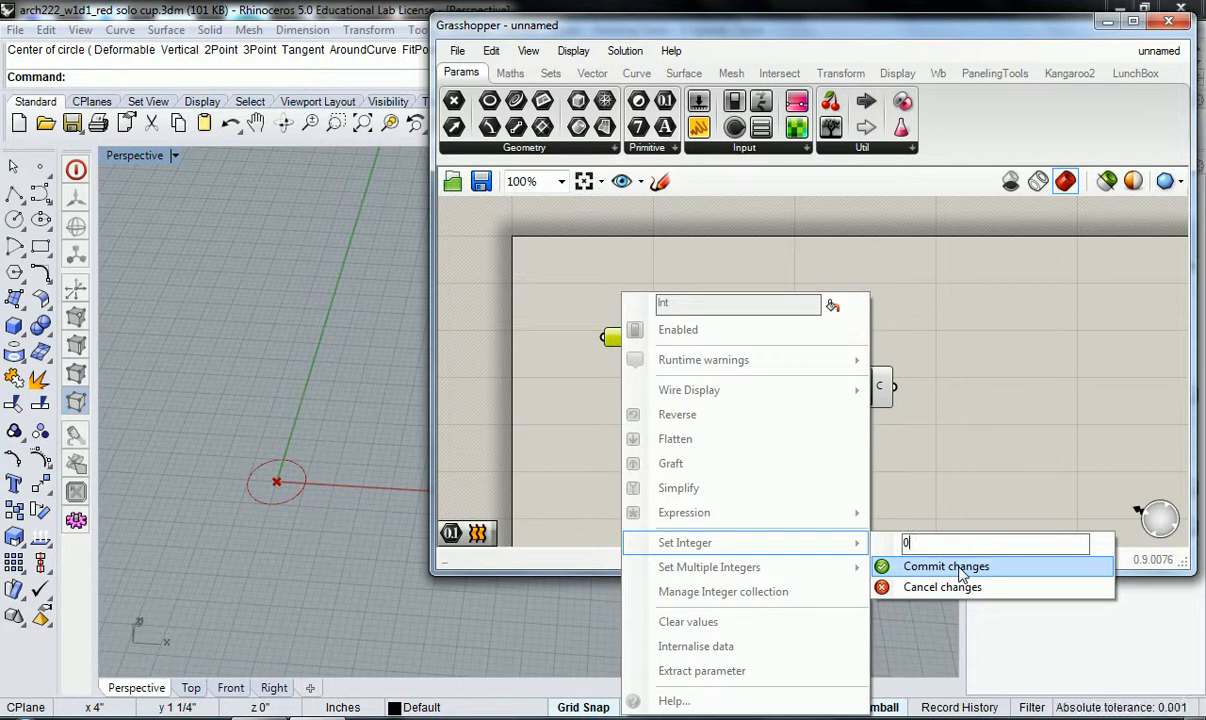
click(958, 570)
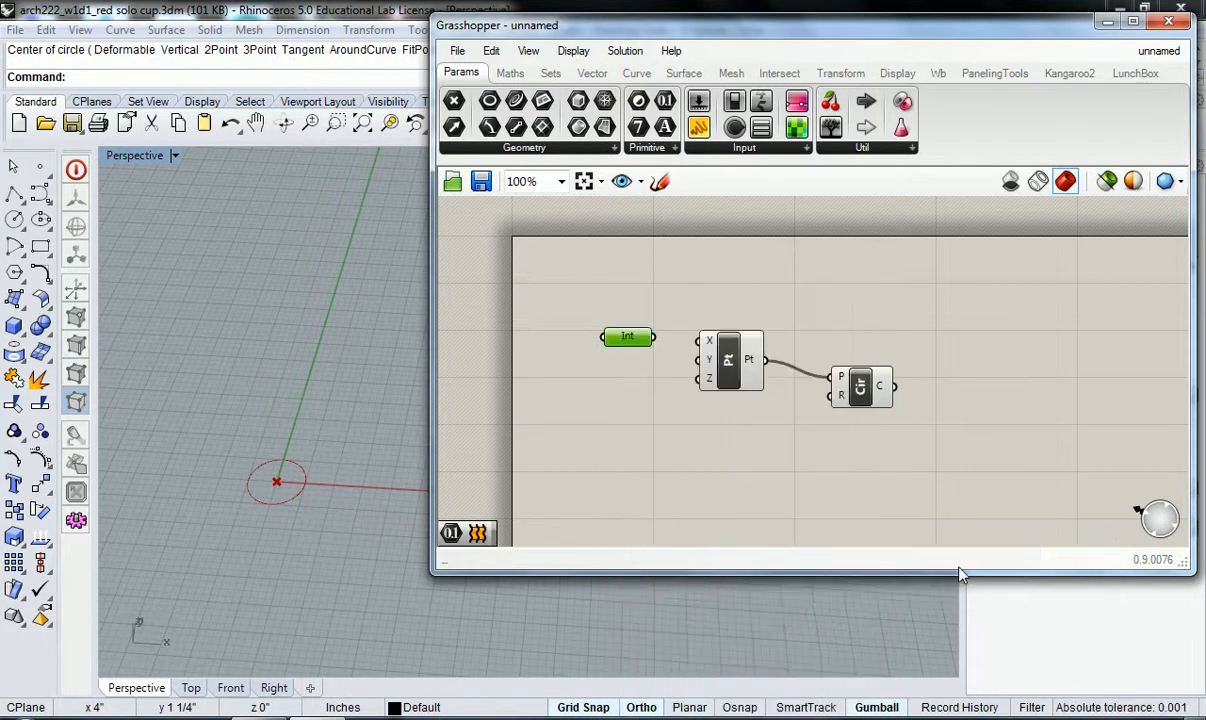
click(622, 400)
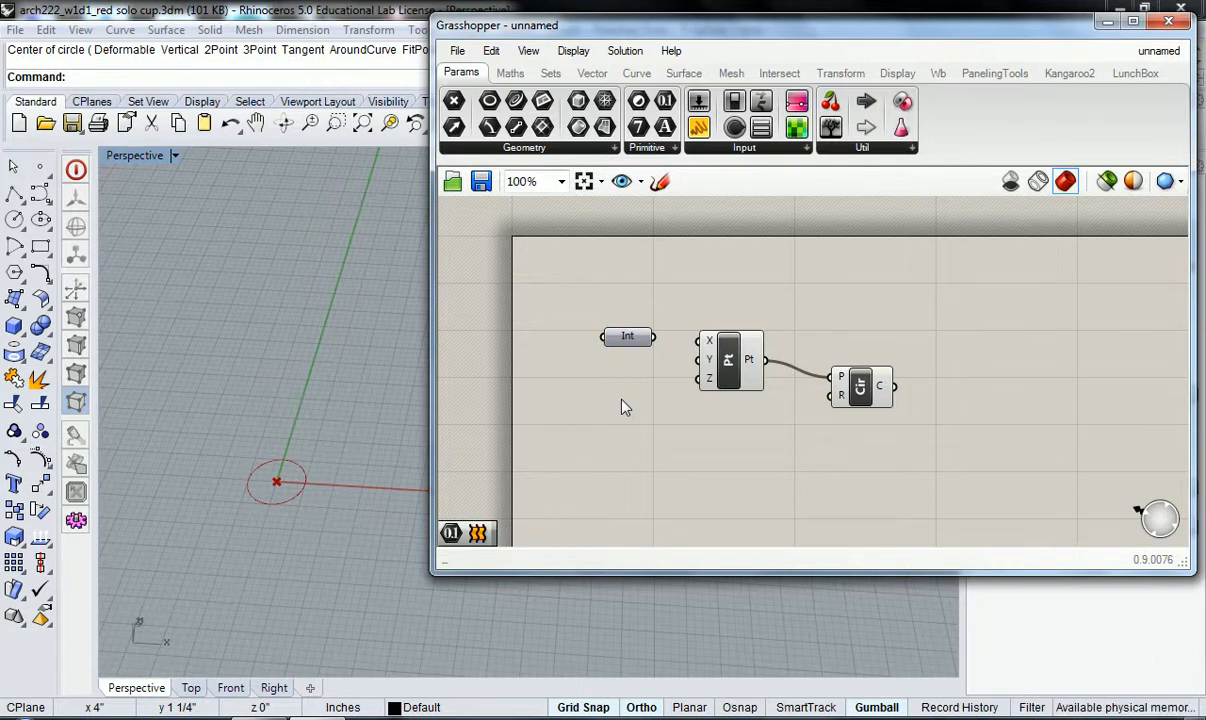
drag(655, 337, 690, 348)
Duplicate the Integer parameter holding 0 and connect the copy to the Construct Point component's Y input.
right_click(616, 338)
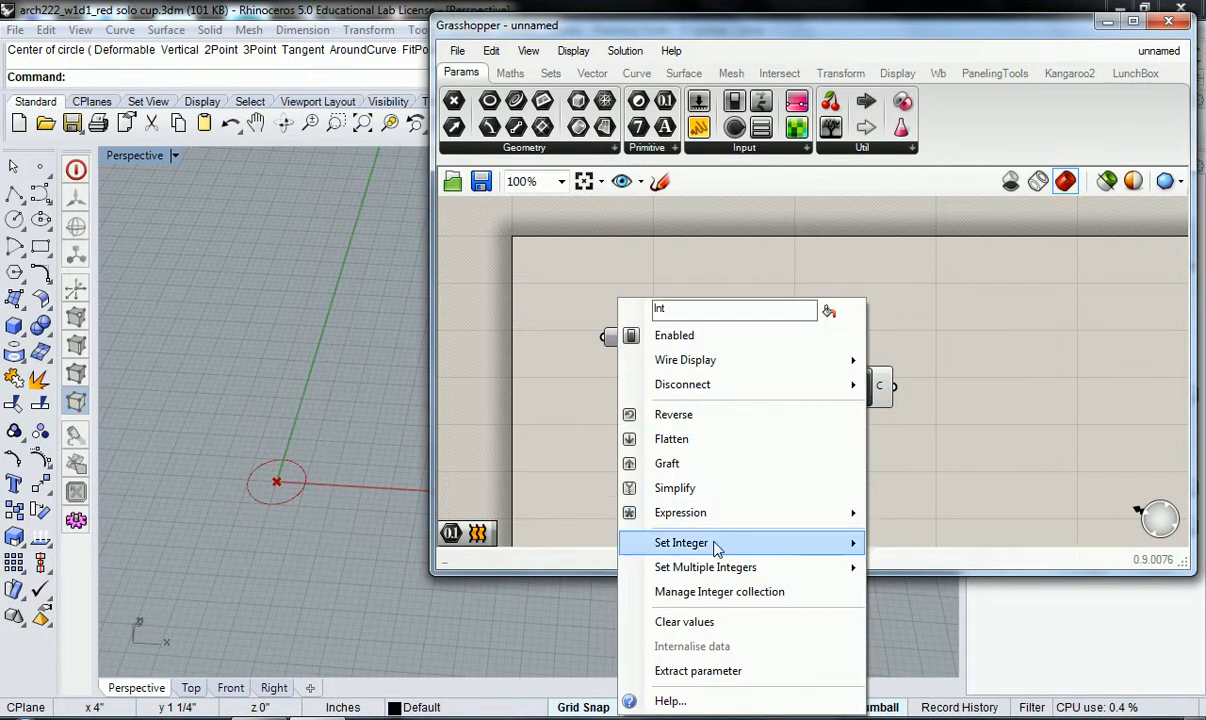
mouse_move(716, 549)
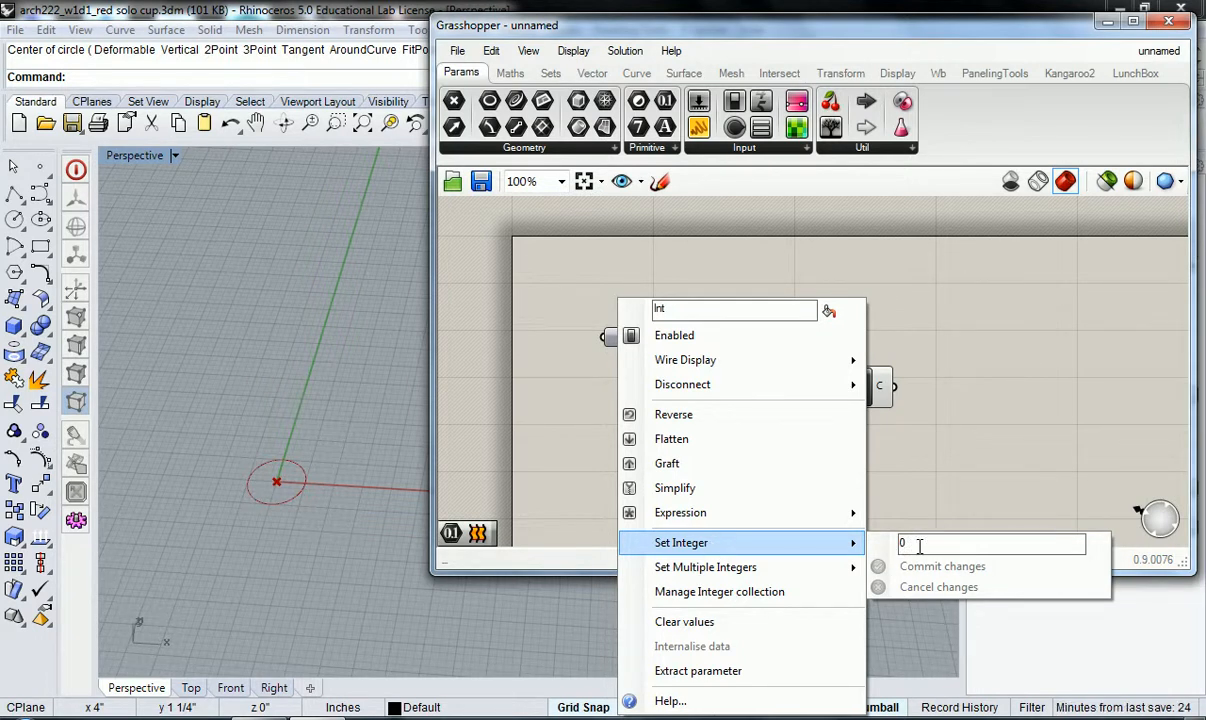
click(560, 427)
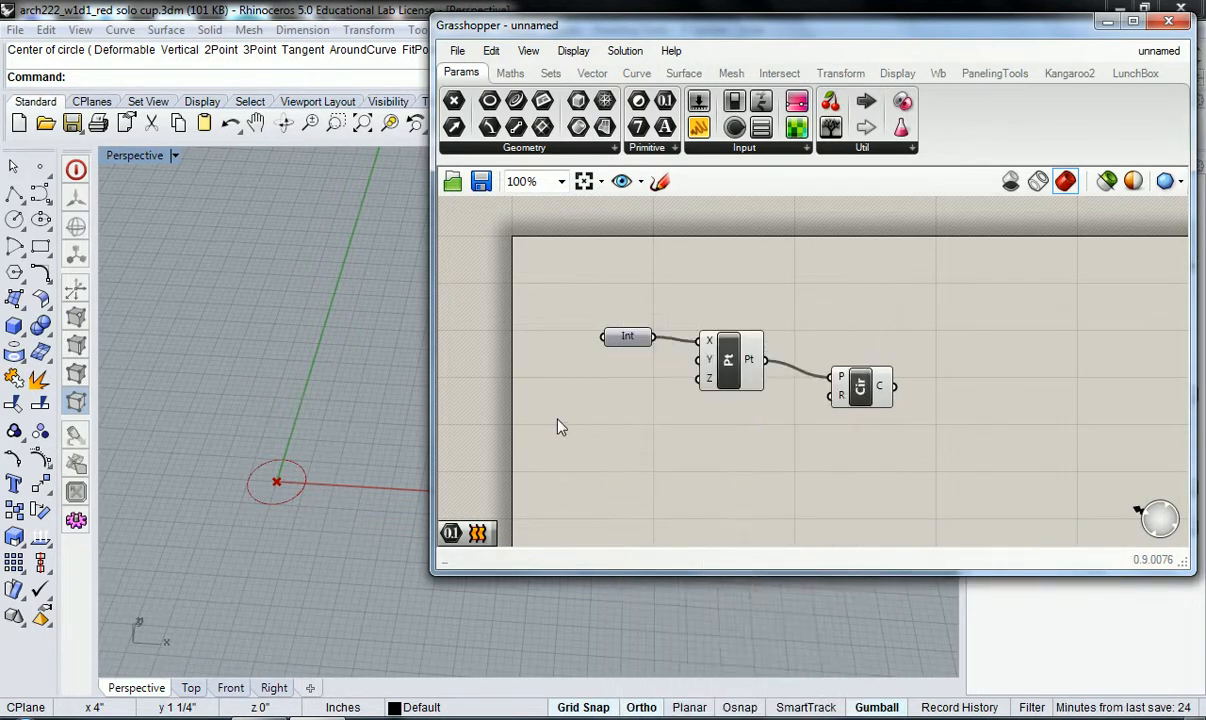
click(632, 341)
key(ctrl+c)
key(ctrl+v)
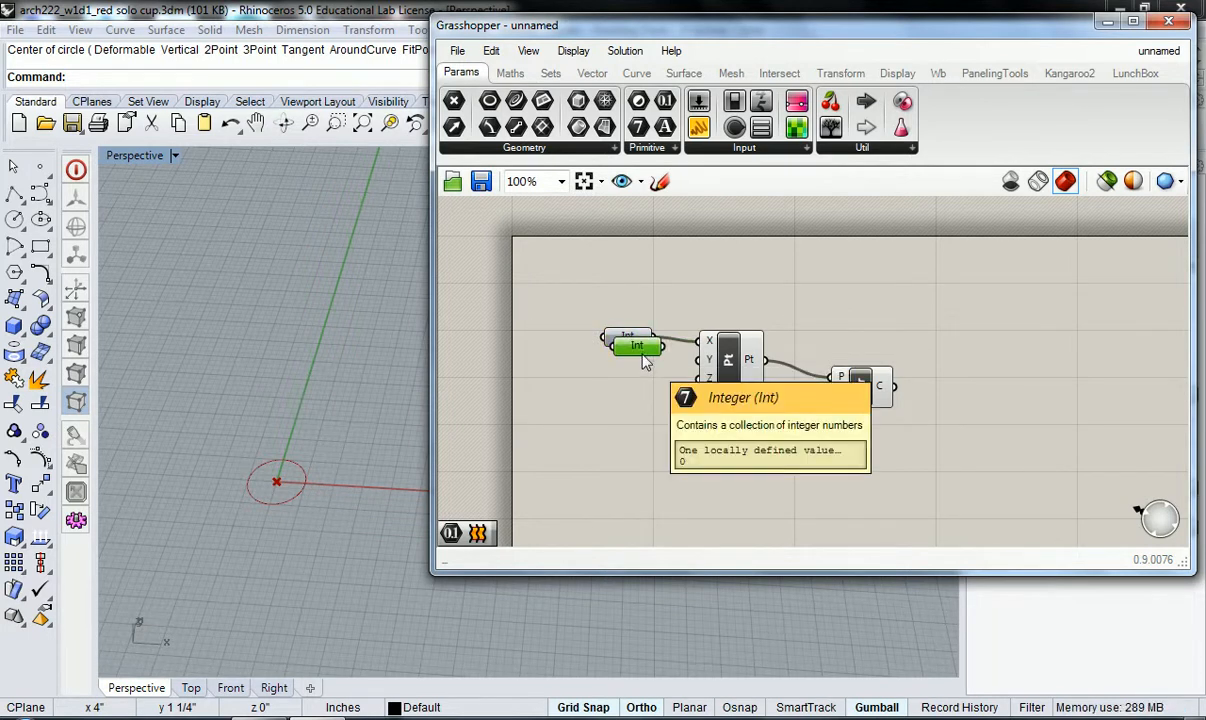
drag(643, 360, 699, 360)
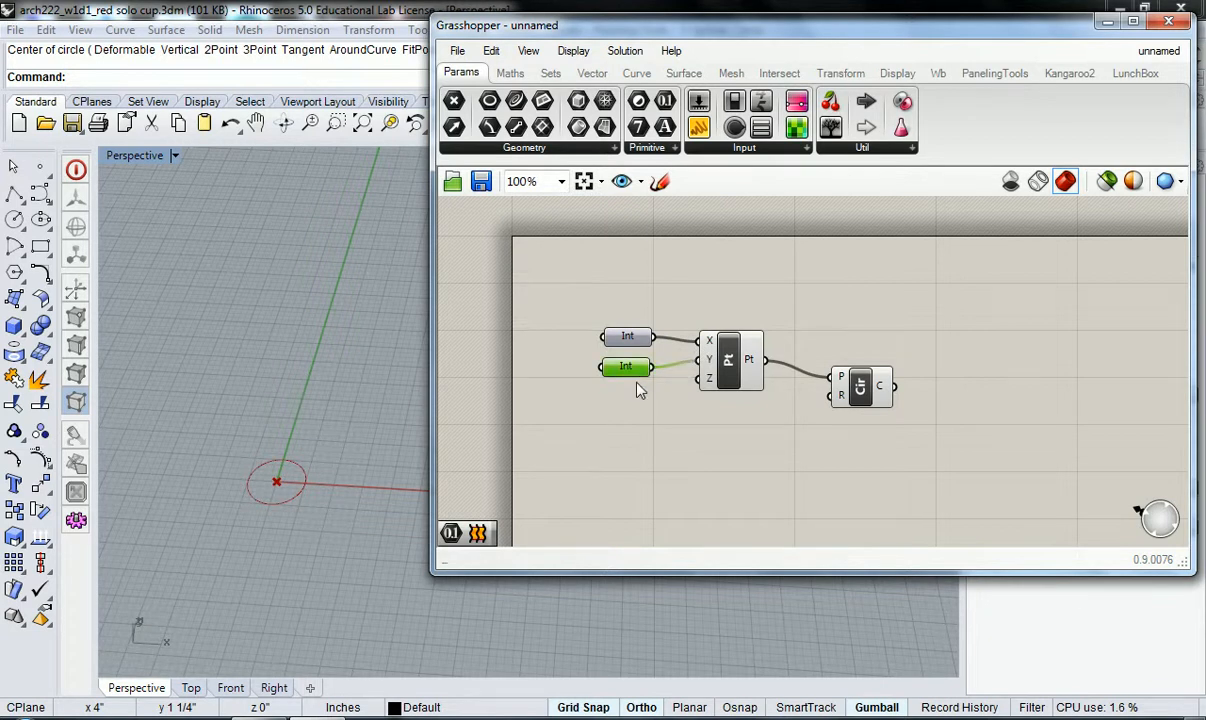
Paste another copy of the Integer parameter below the others and connect it to the Construct Point component's Z input.
click(632, 408)
key(ctrl+v)
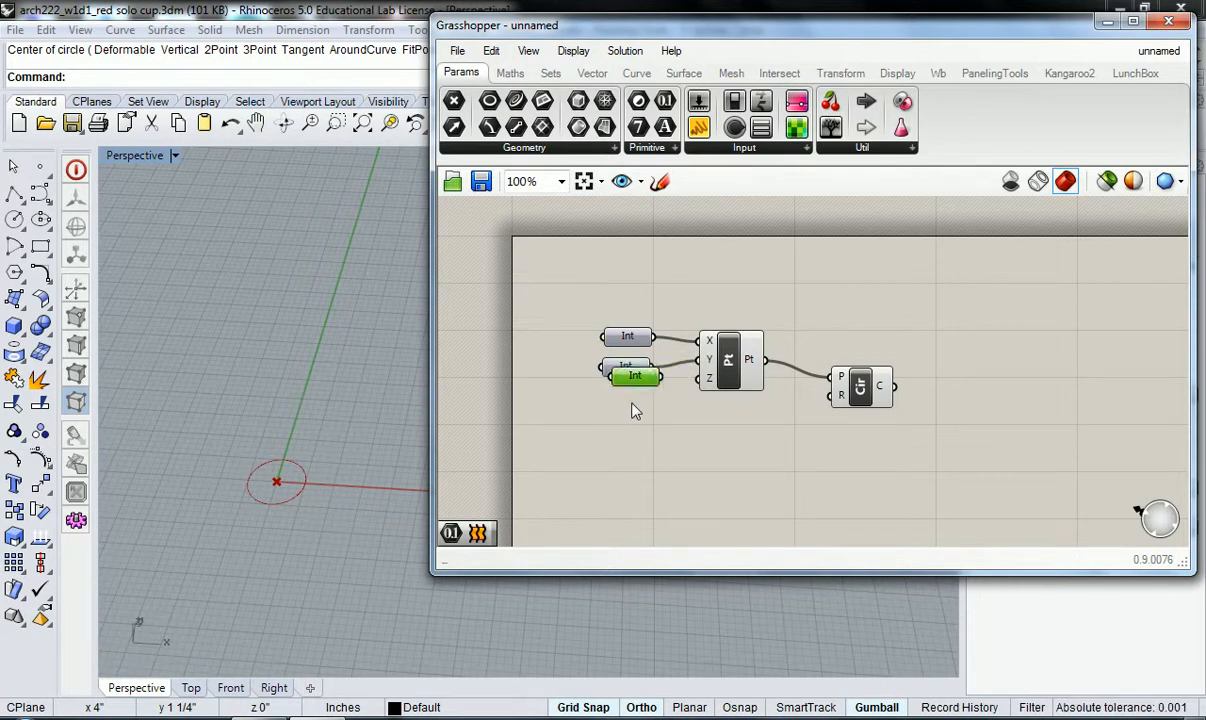
drag(644, 378, 699, 378)
click(711, 430)
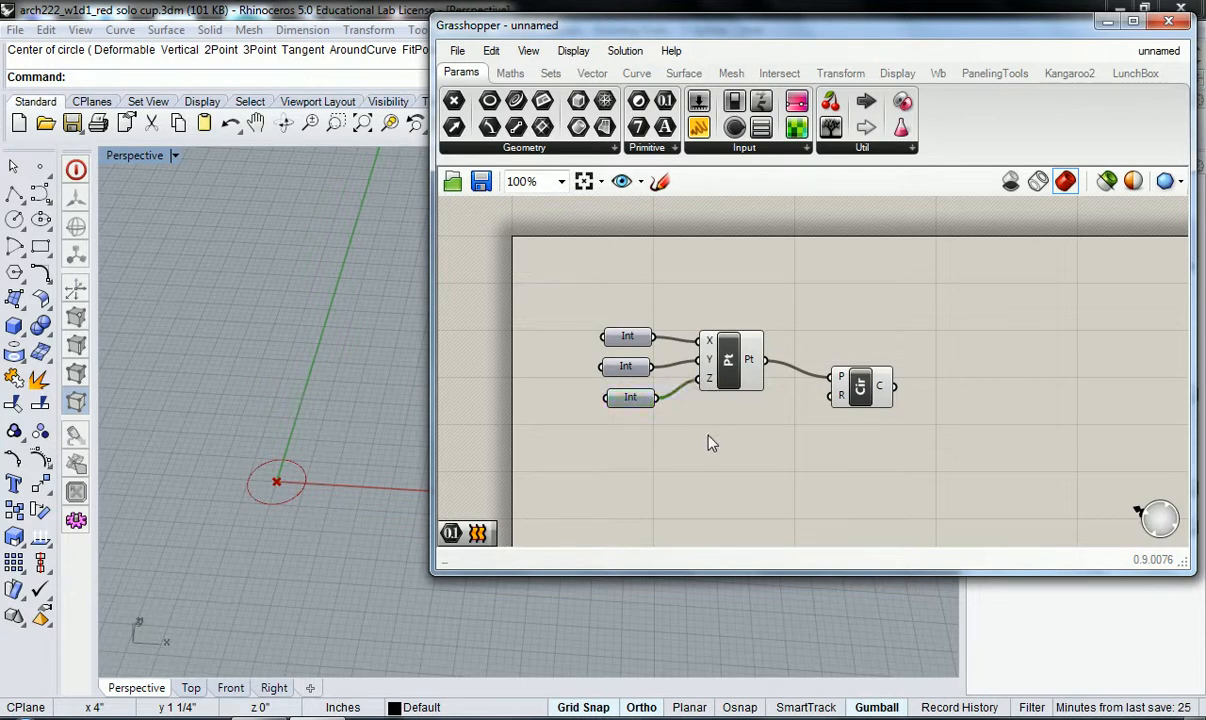
drag(696, 446, 673, 487)
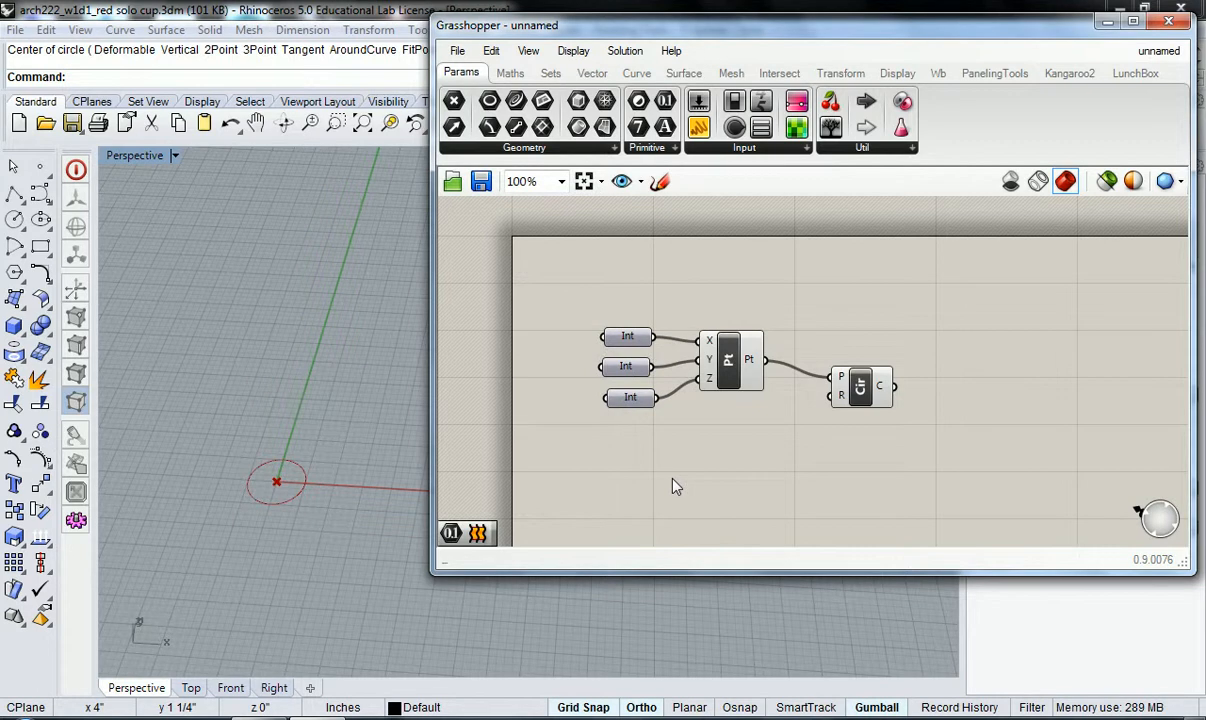
Check the value stored in the Z Integer parameter and the data received by the Construct Point component's X input.
right_click(630, 398)
mouse_move(748, 545)
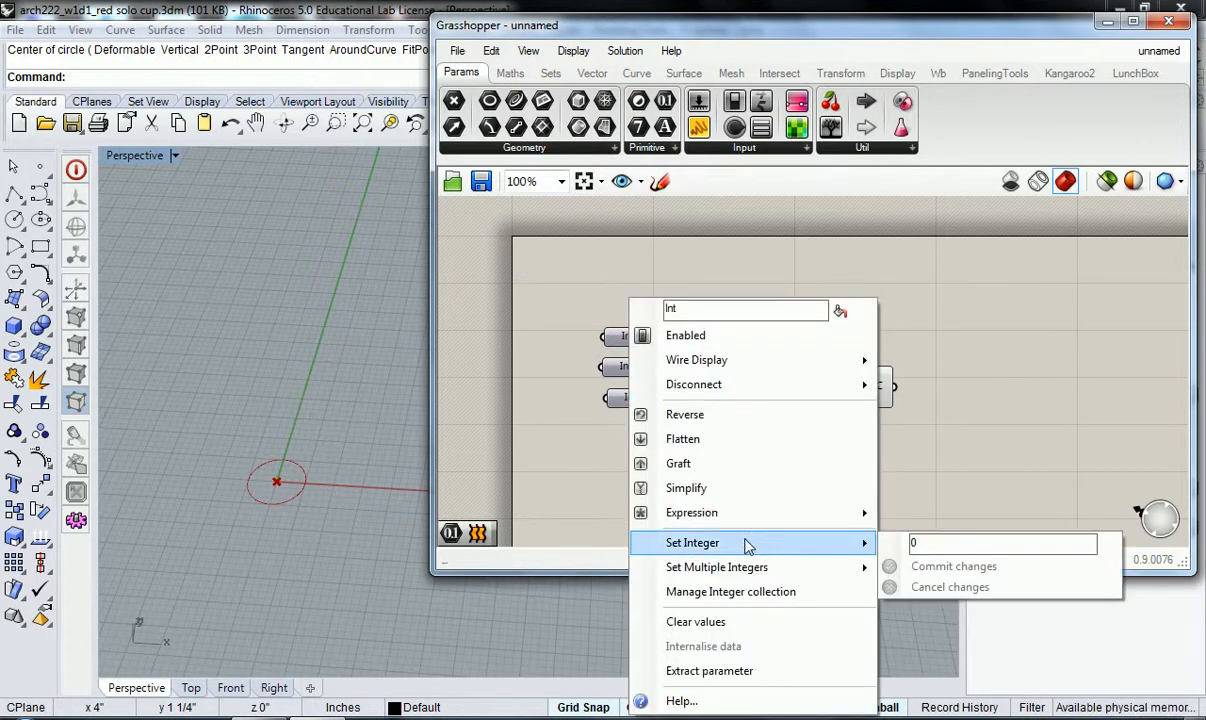
click(592, 462)
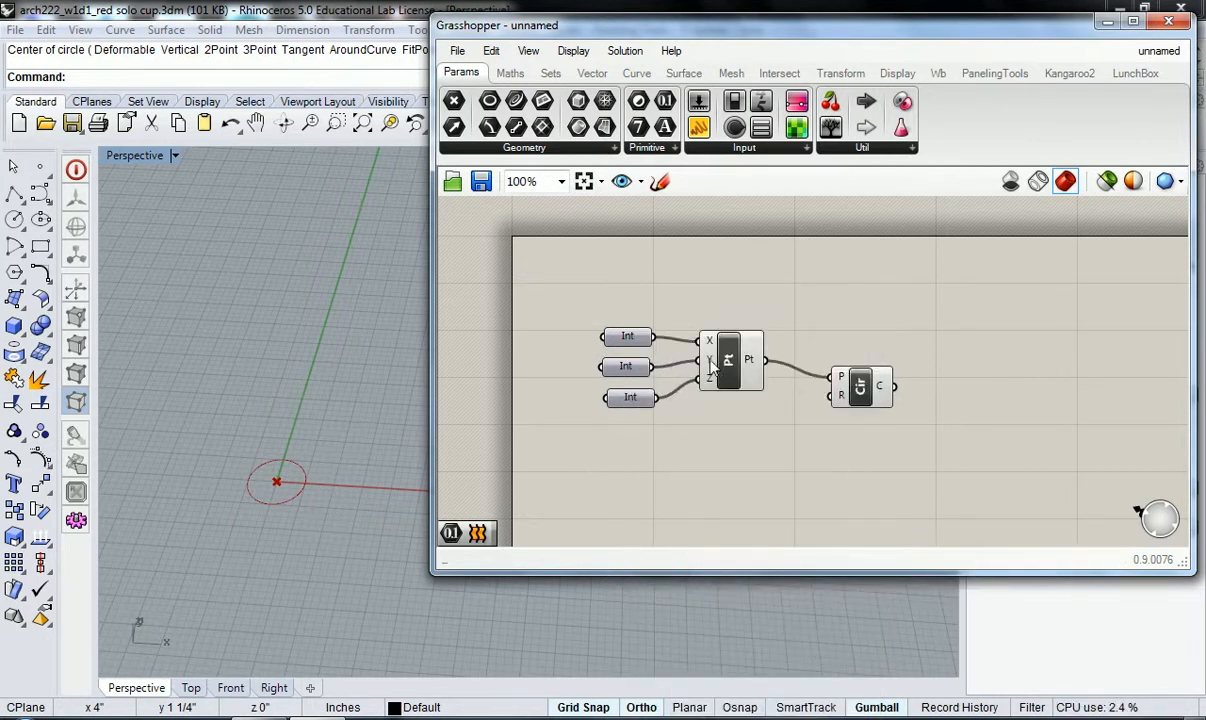
mouse_move(714, 387)
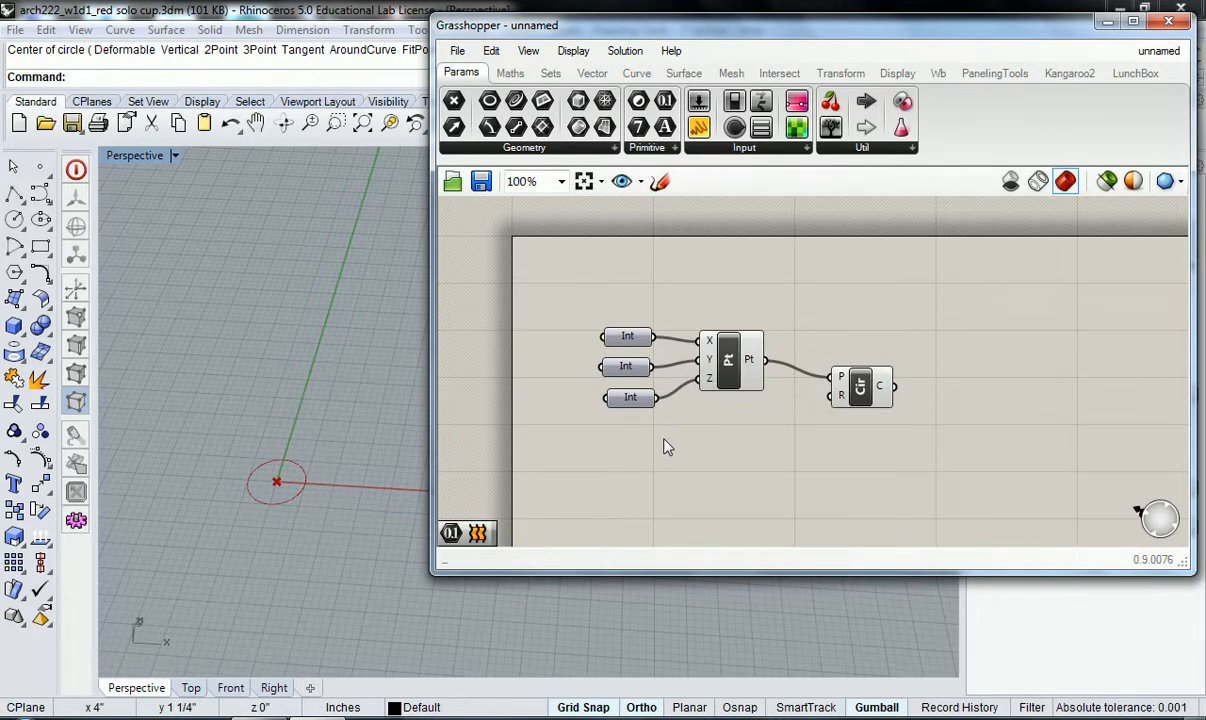
drag(672, 452, 645, 440)
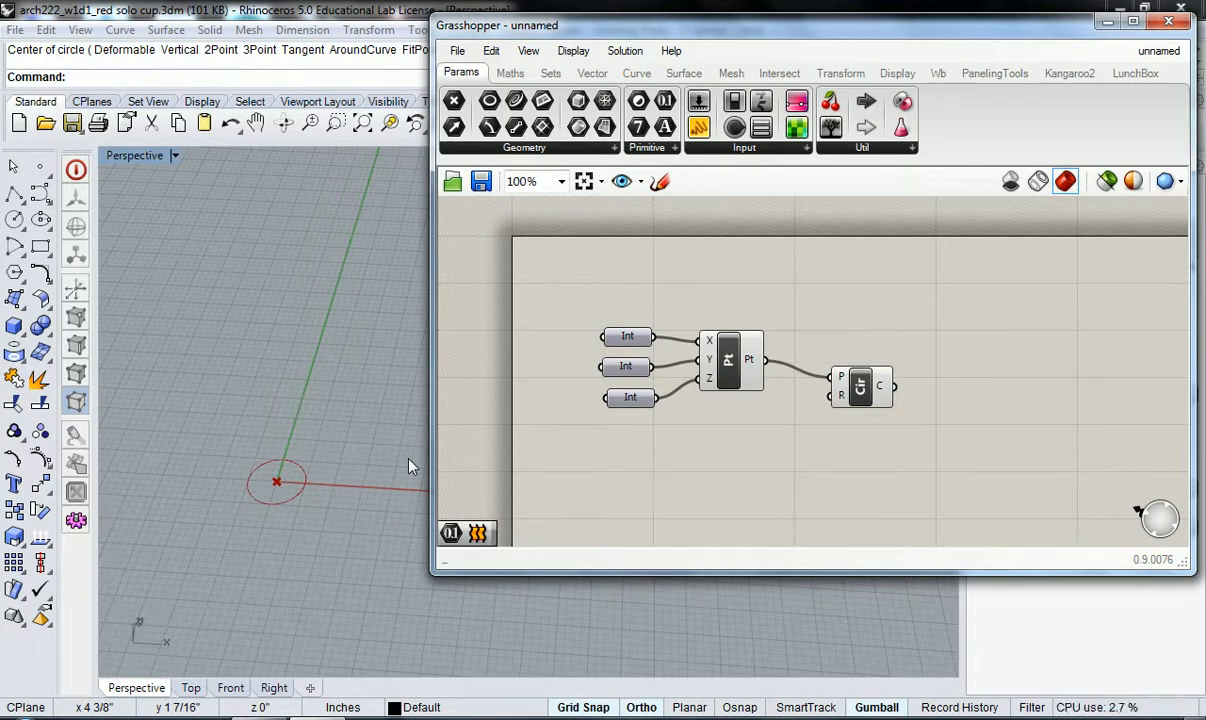
click(727, 365)
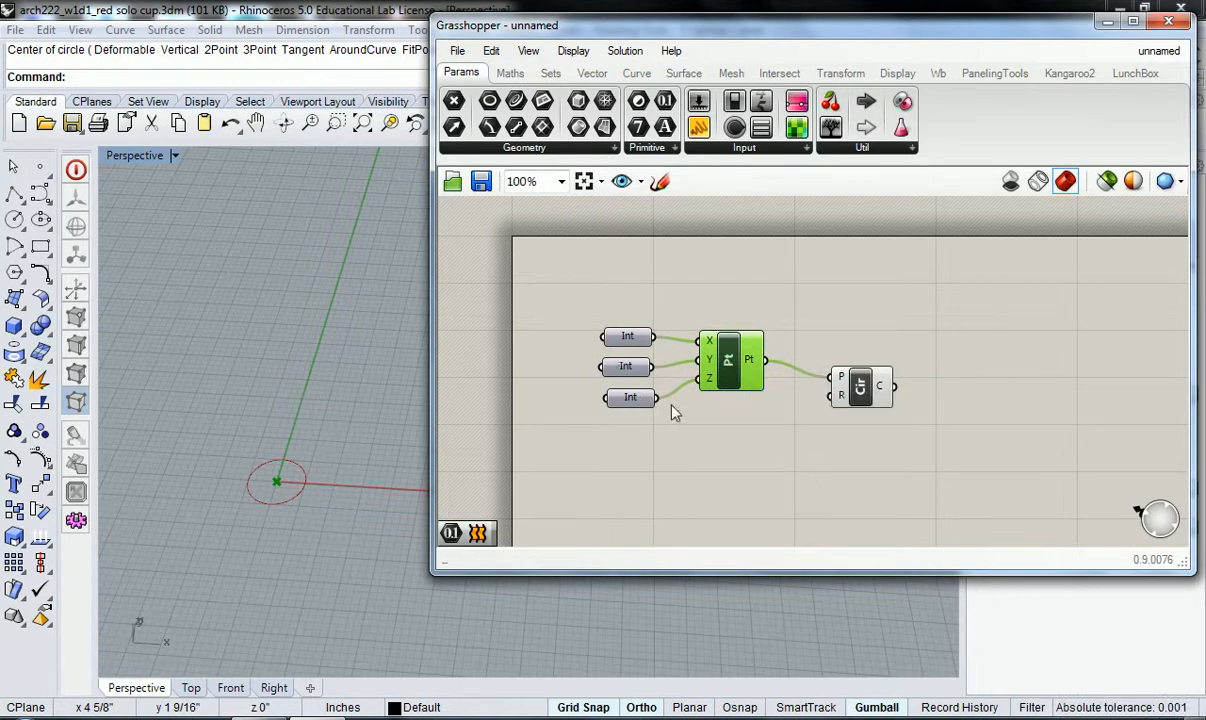
mouse_move(708, 347)
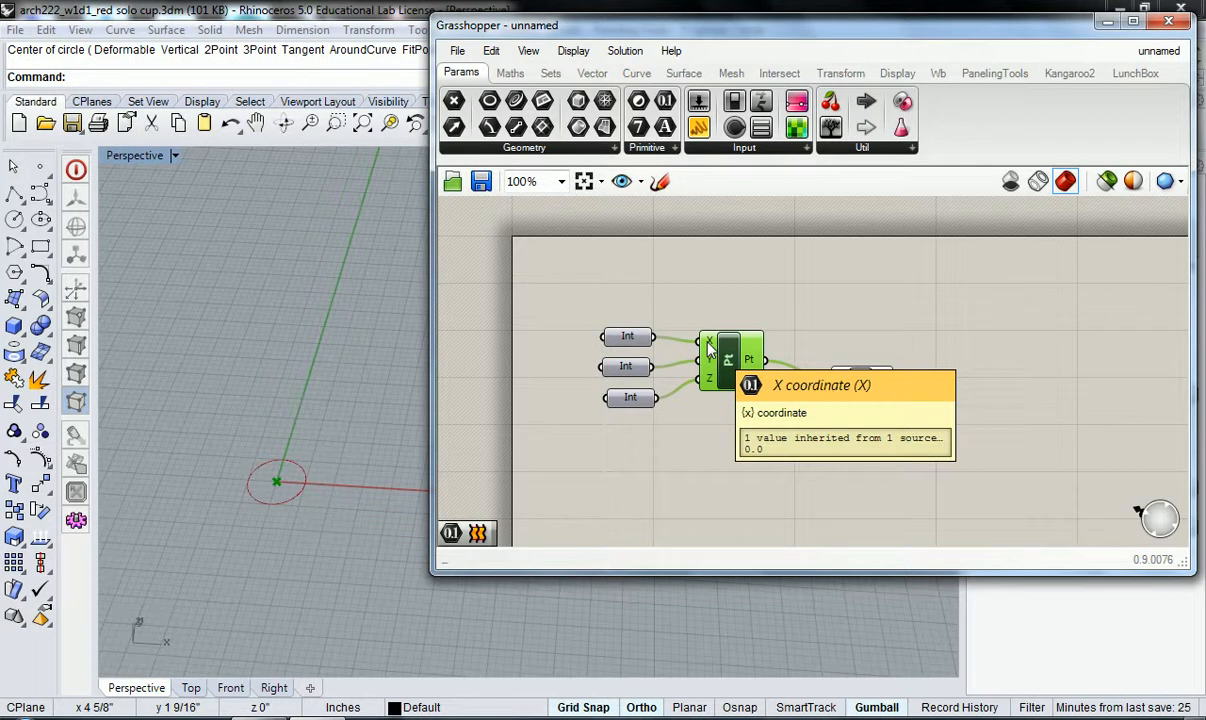
click(690, 416)
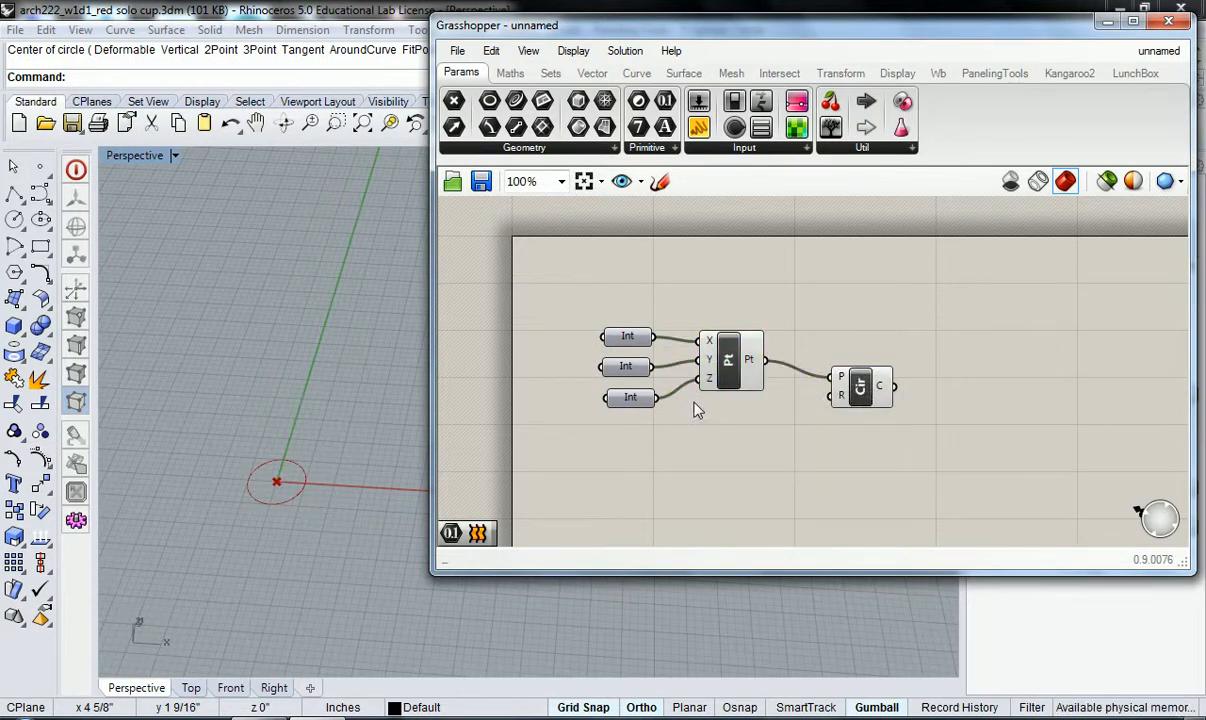
Move the three Integer parameters together slightly farther away from the Construct Point component's inputs.
click(632, 400)
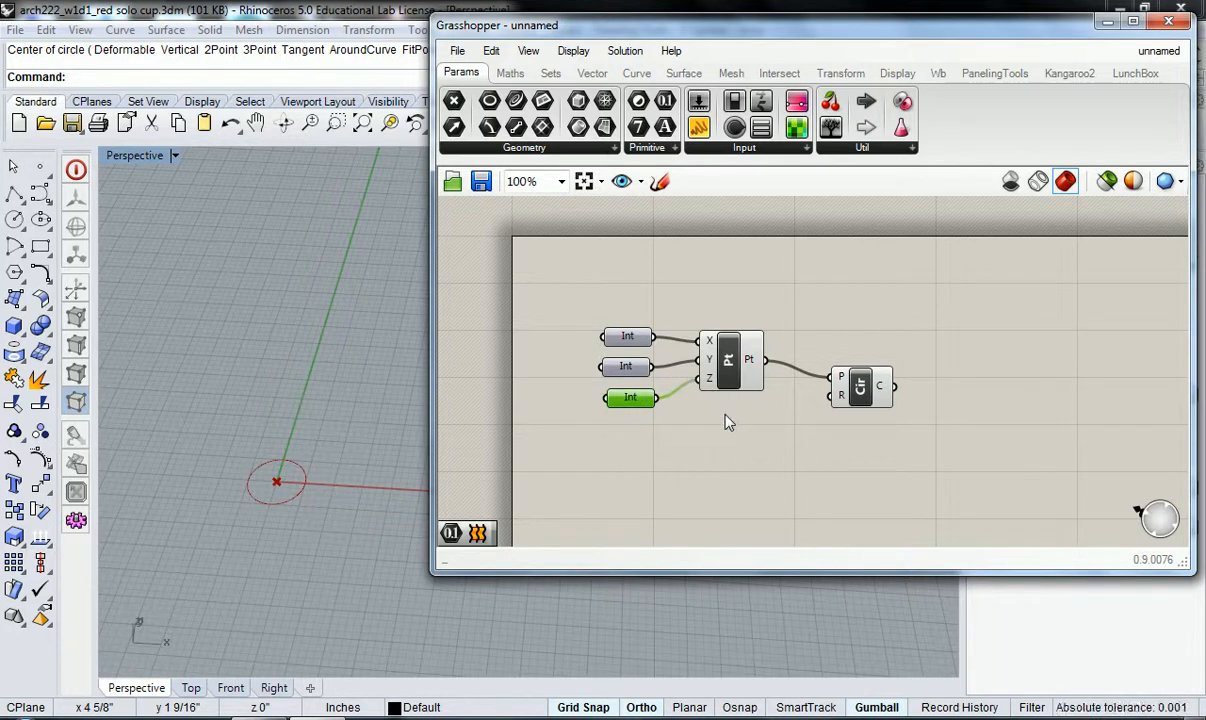
click(680, 431)
drag(679, 430, 617, 324)
click(706, 438)
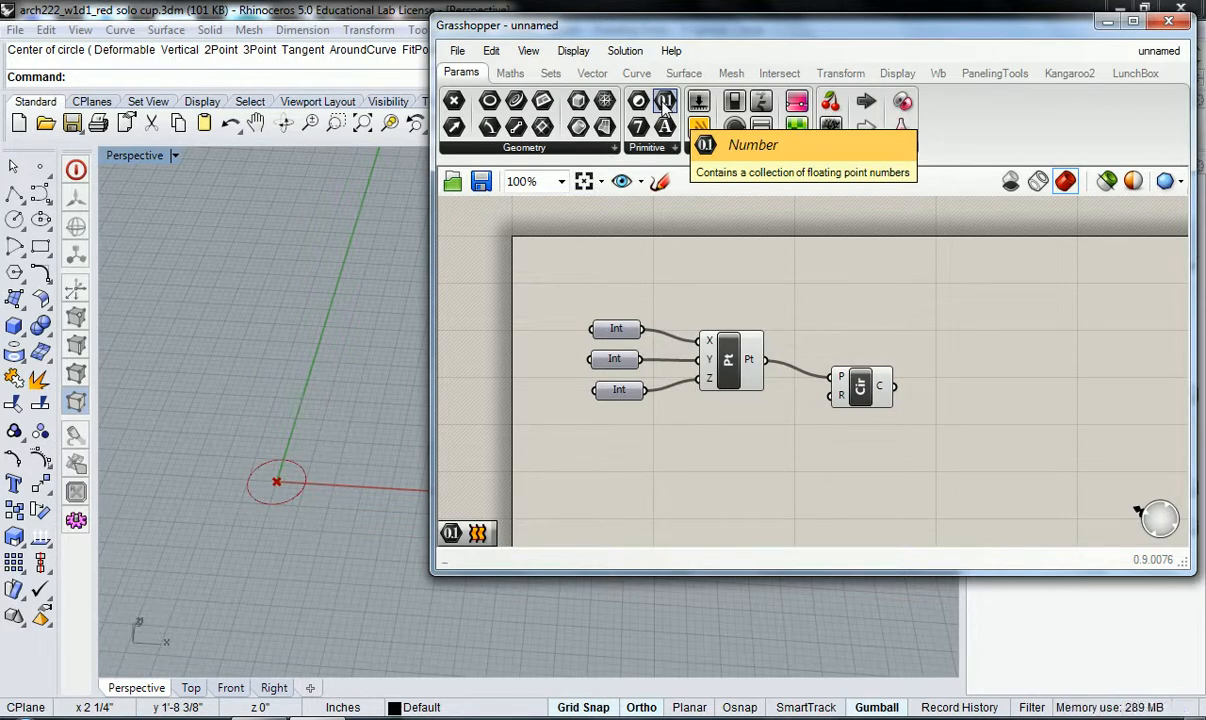
Add a Number parameter to the canvas and place it below the Construct Point component.
drag(666, 106, 693, 423)
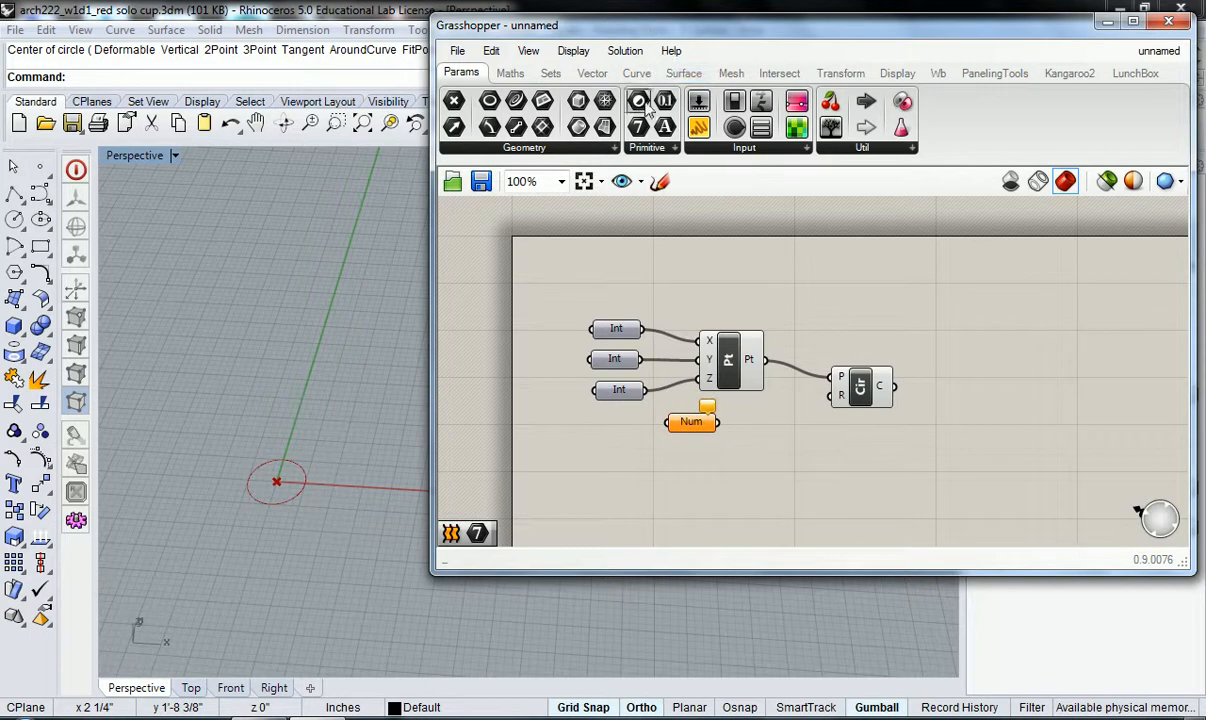
click(658, 149)
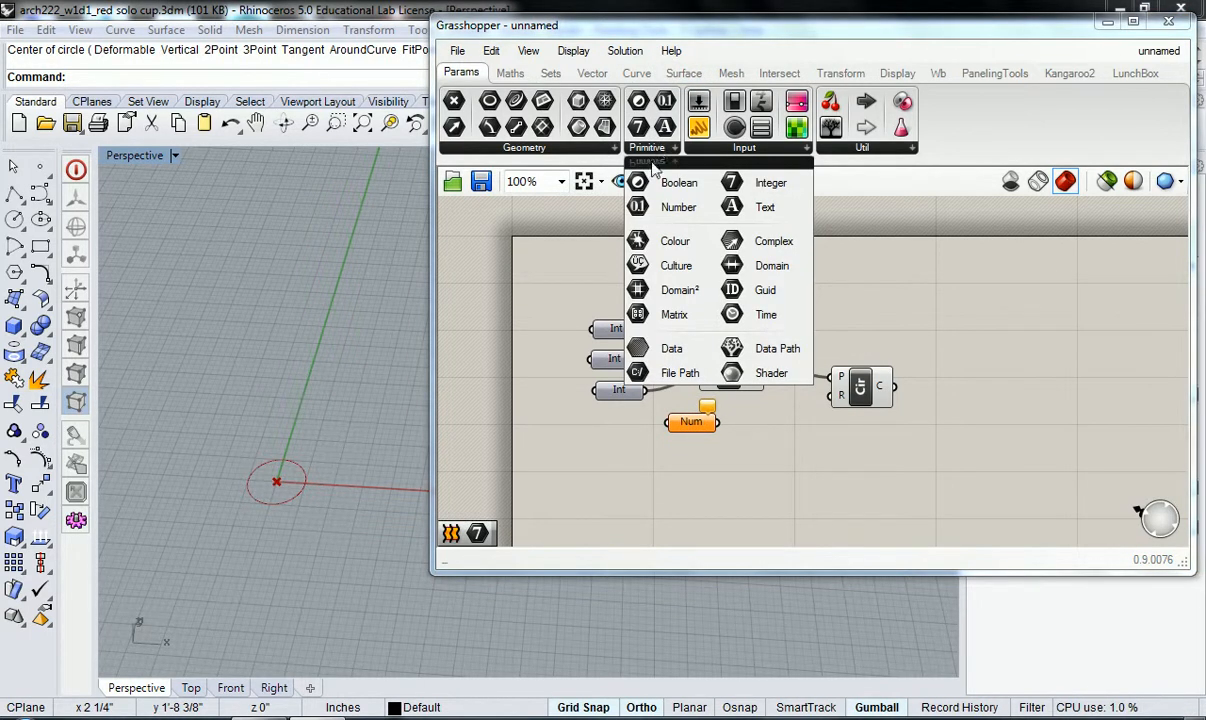
click(625, 435)
drag(676, 427, 706, 440)
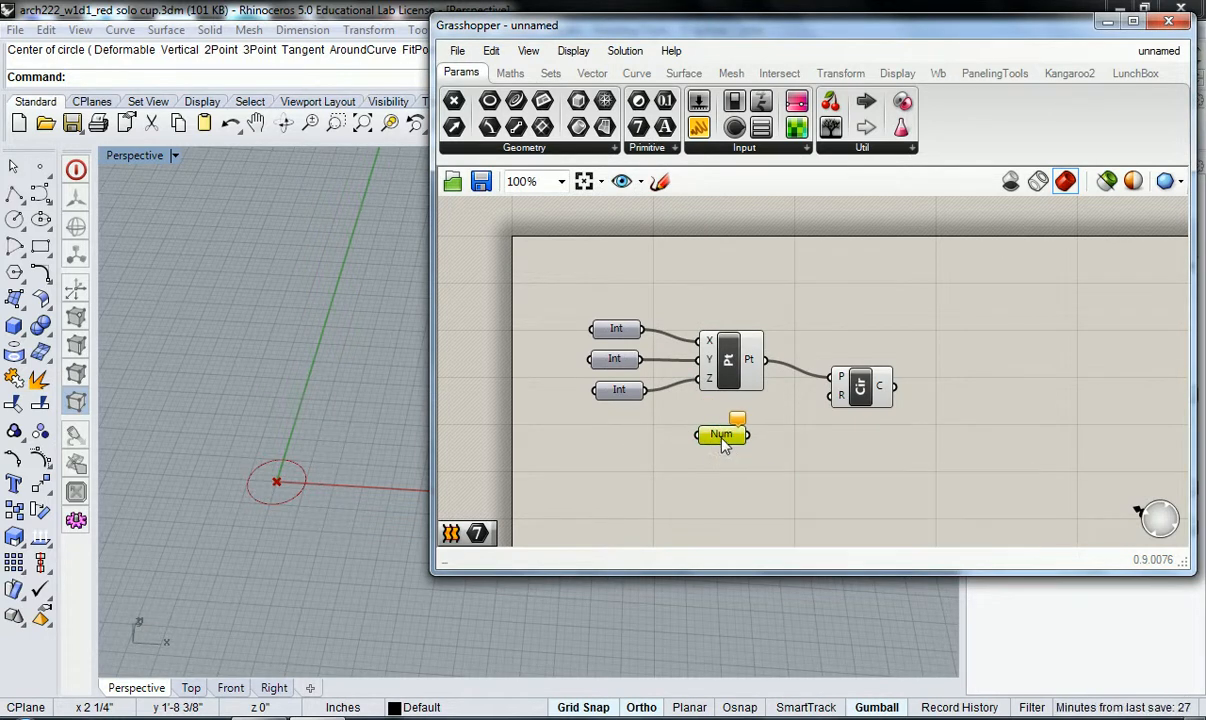
Set the Number parameter's value to 1.25.
right_click(716, 440)
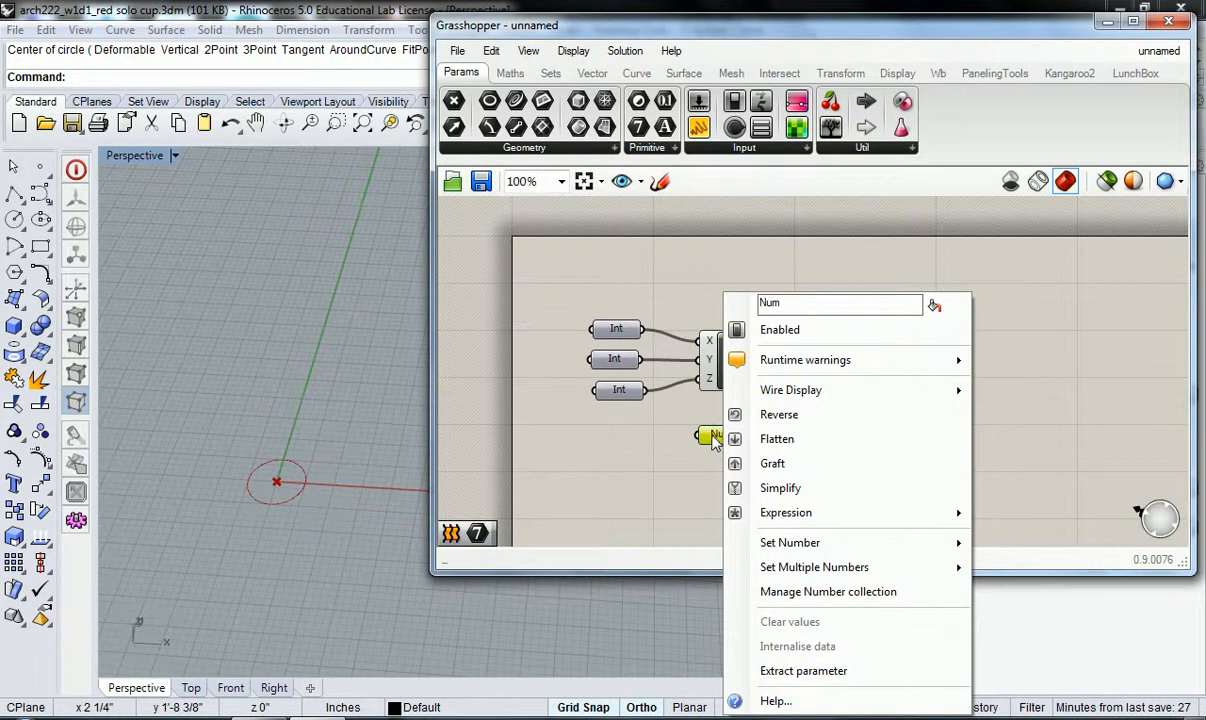
mouse_move(825, 544)
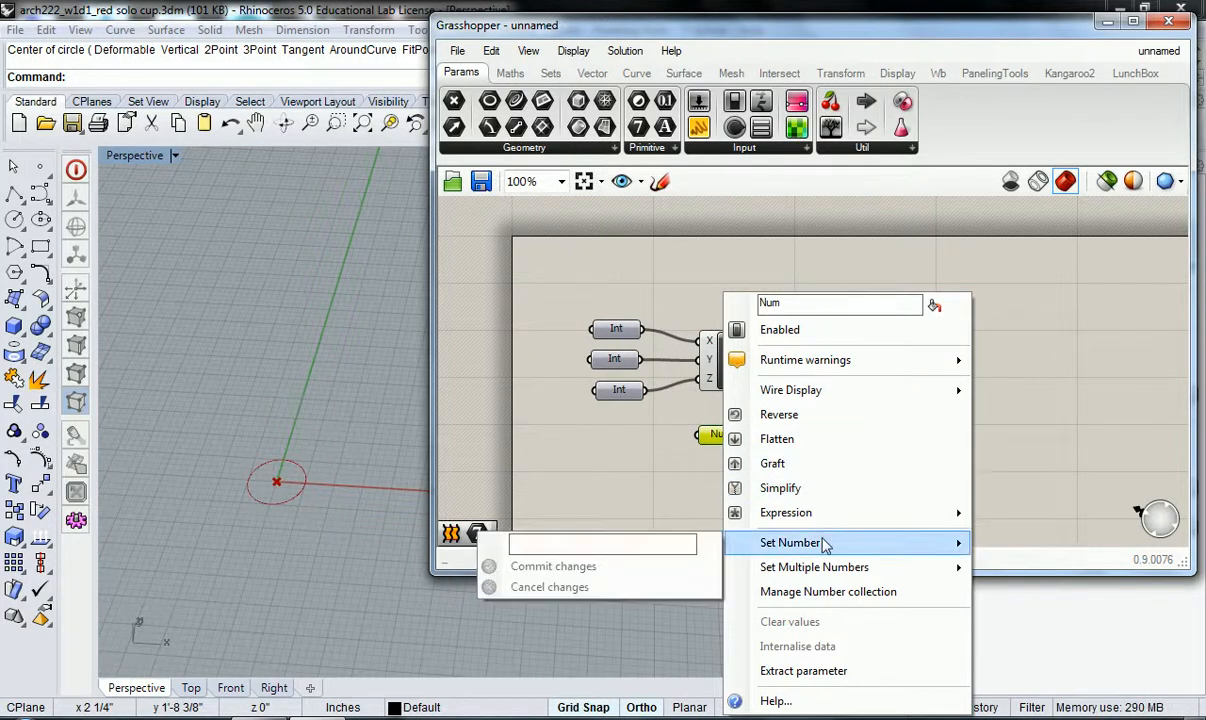
click(686, 543)
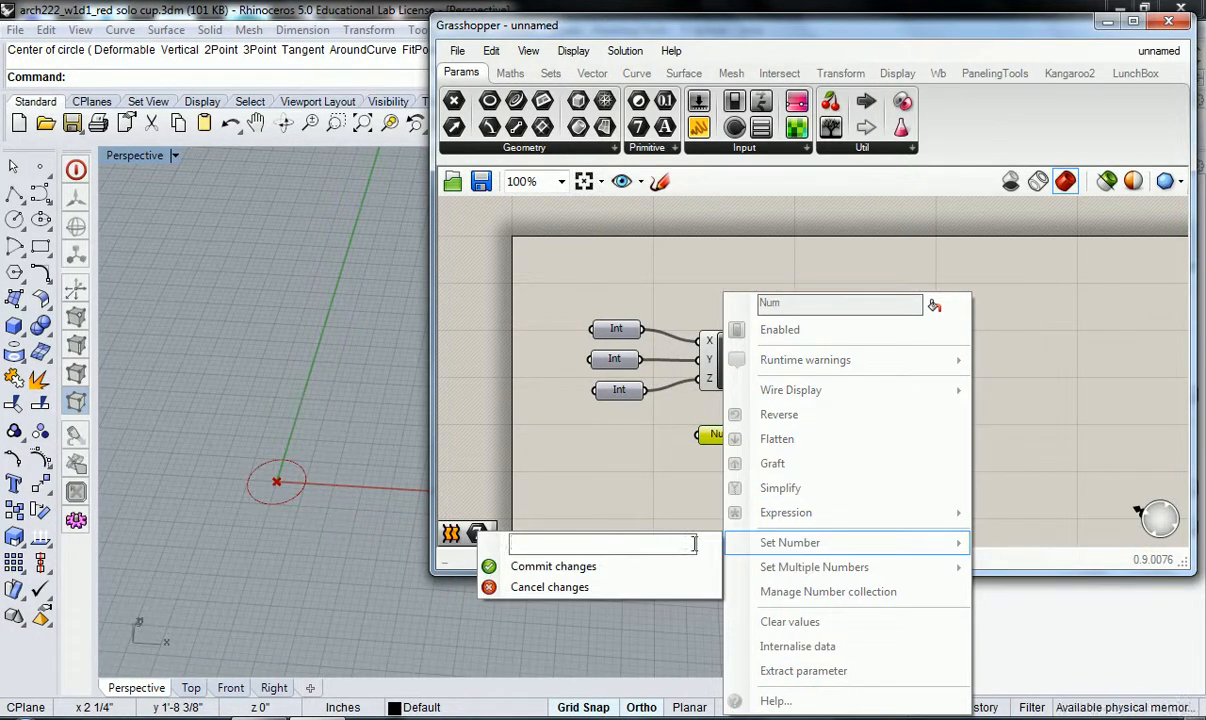
text(1.25)
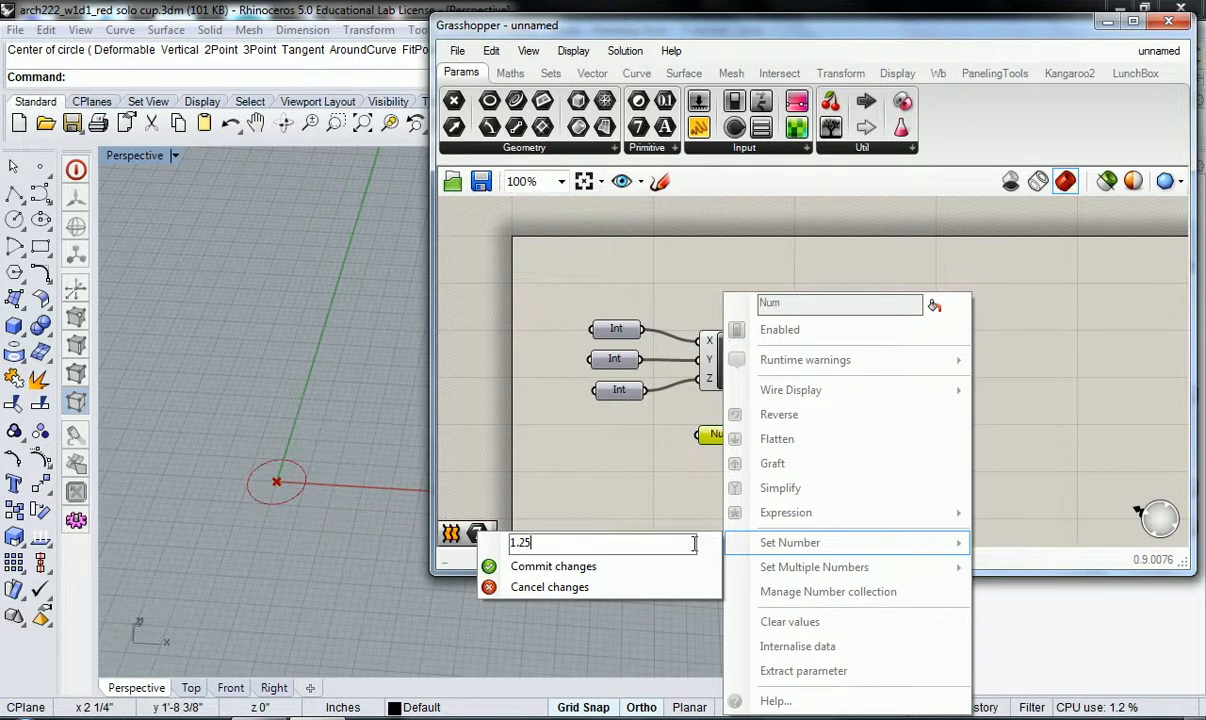
click(580, 567)
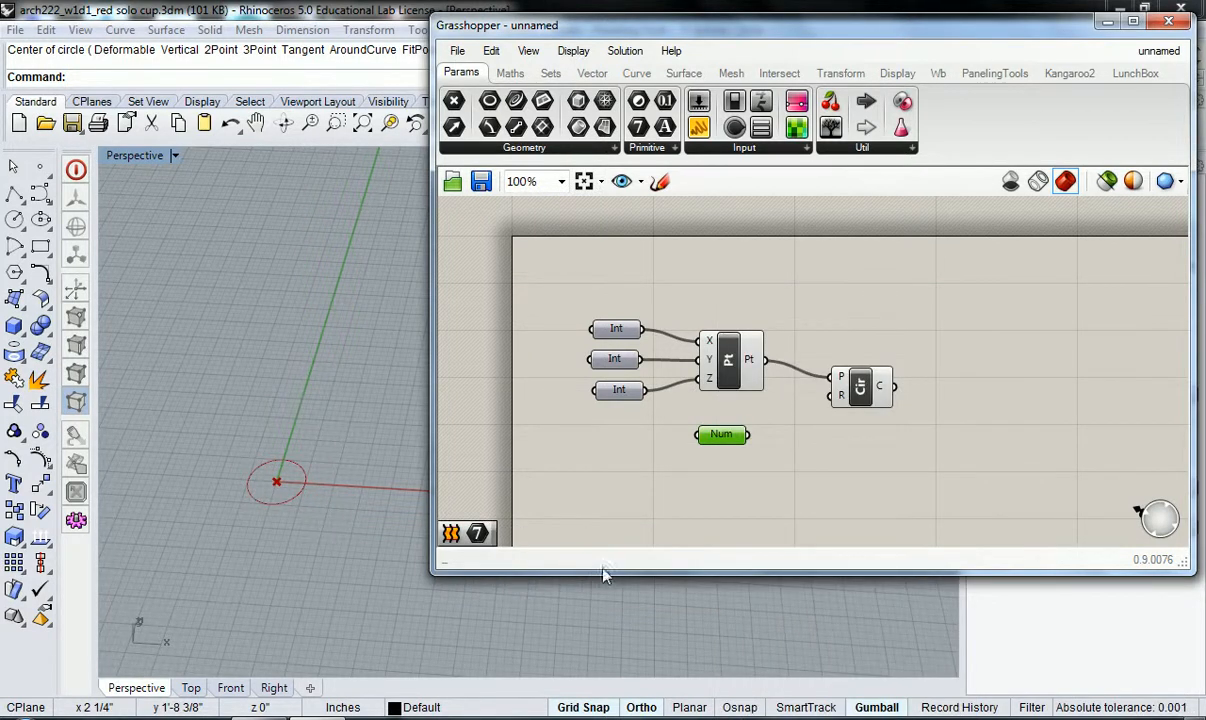
click(706, 480)
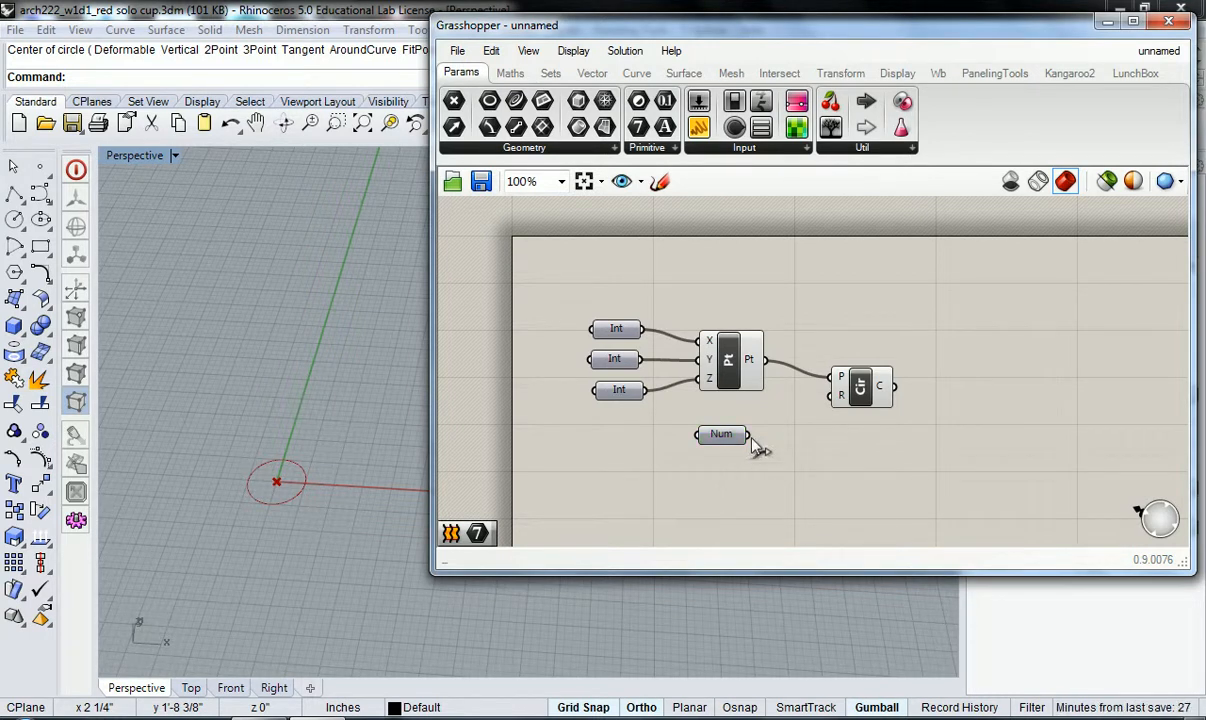
Connect the Number parameter's output to the Circle component's radius input, undoing and repeating the connection once.
drag(750, 438, 832, 397)
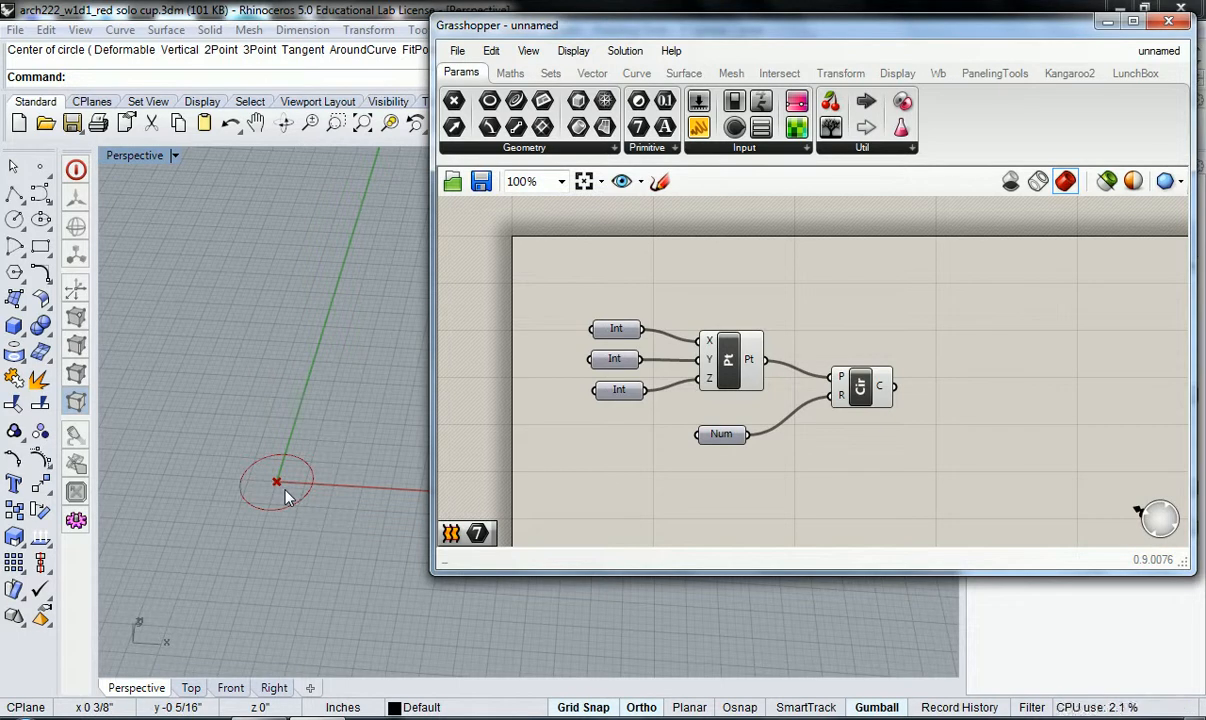
key(ctrl+z)
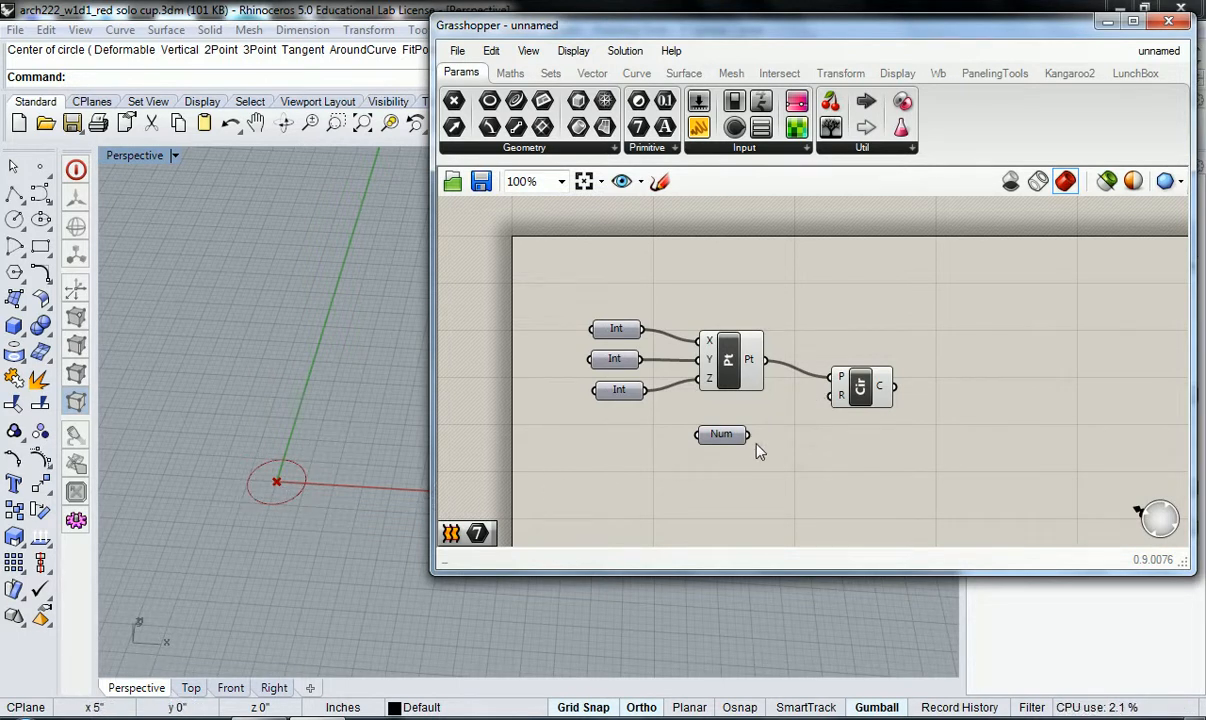
drag(748, 436, 824, 399)
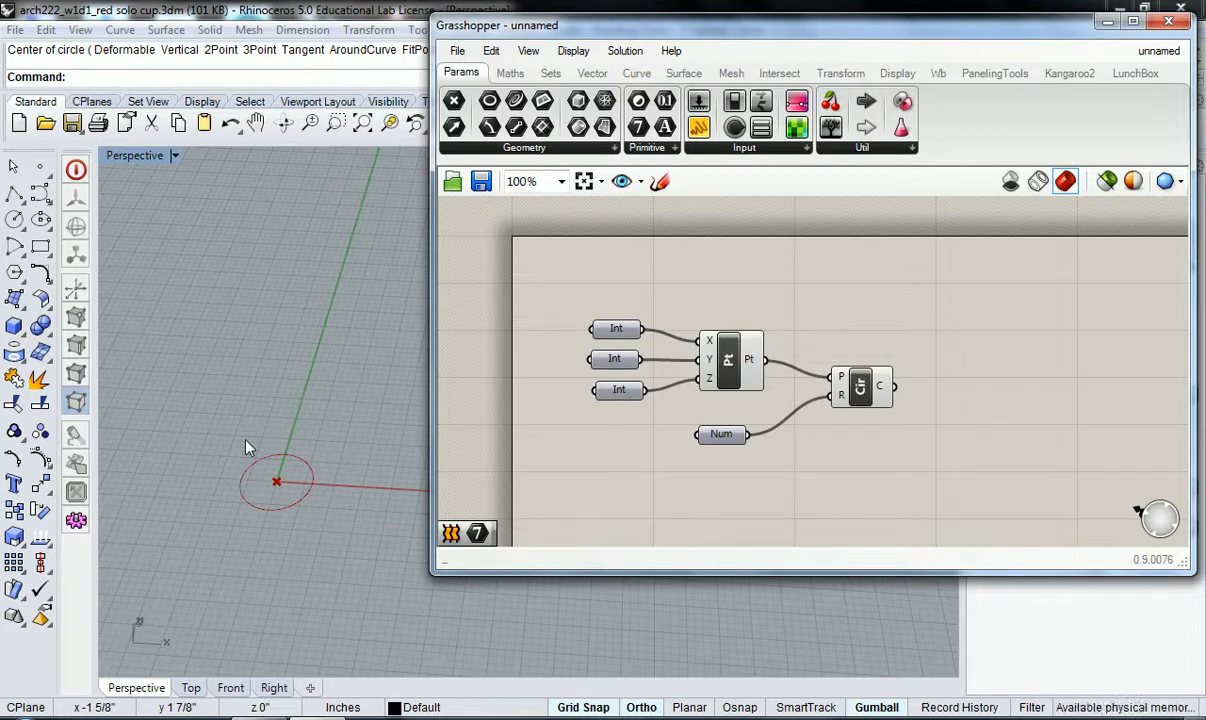
Set the value of the second, unconnected Number parameter to 1.25.
scroll(760, 455, down, 2)
right_drag(766, 453, 733, 390)
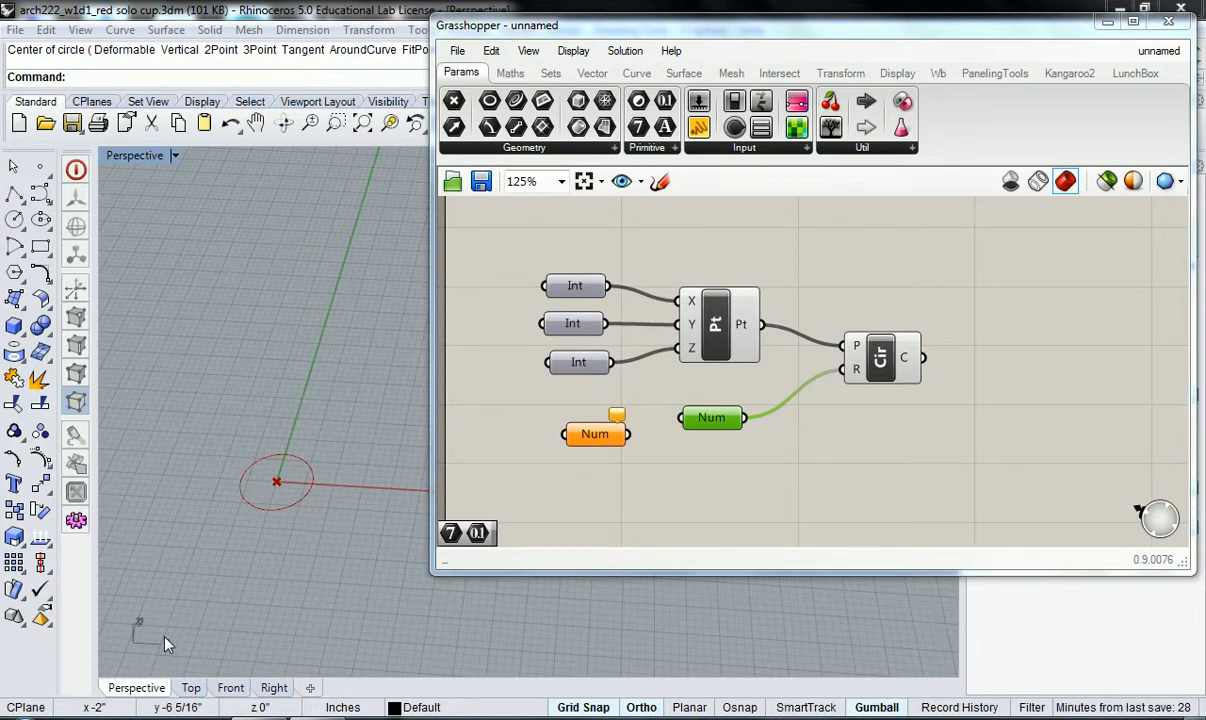
mouse_move(600, 448)
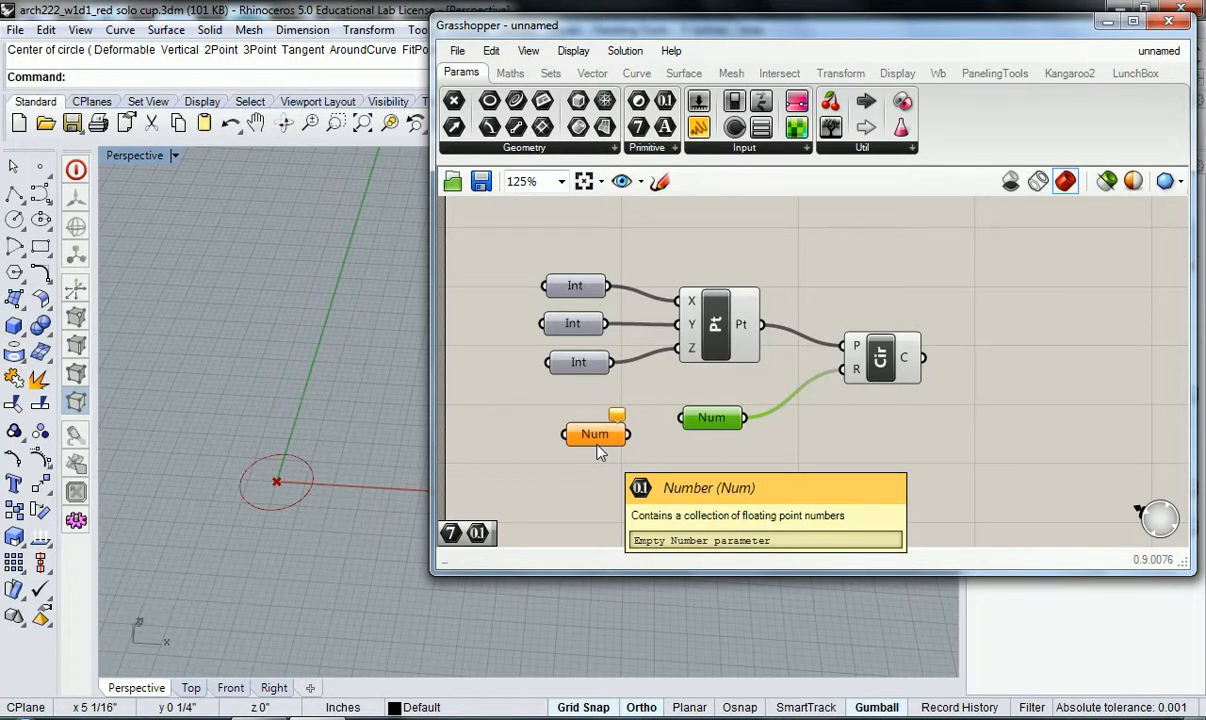
click(708, 424)
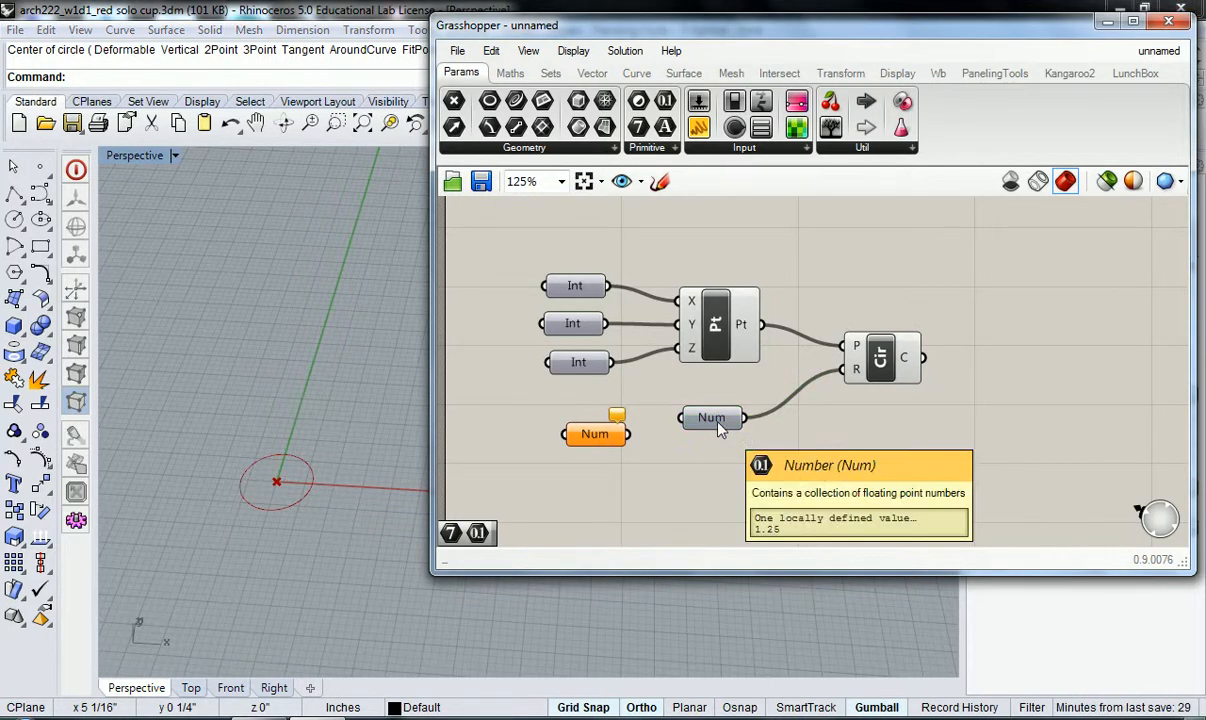
click(716, 424)
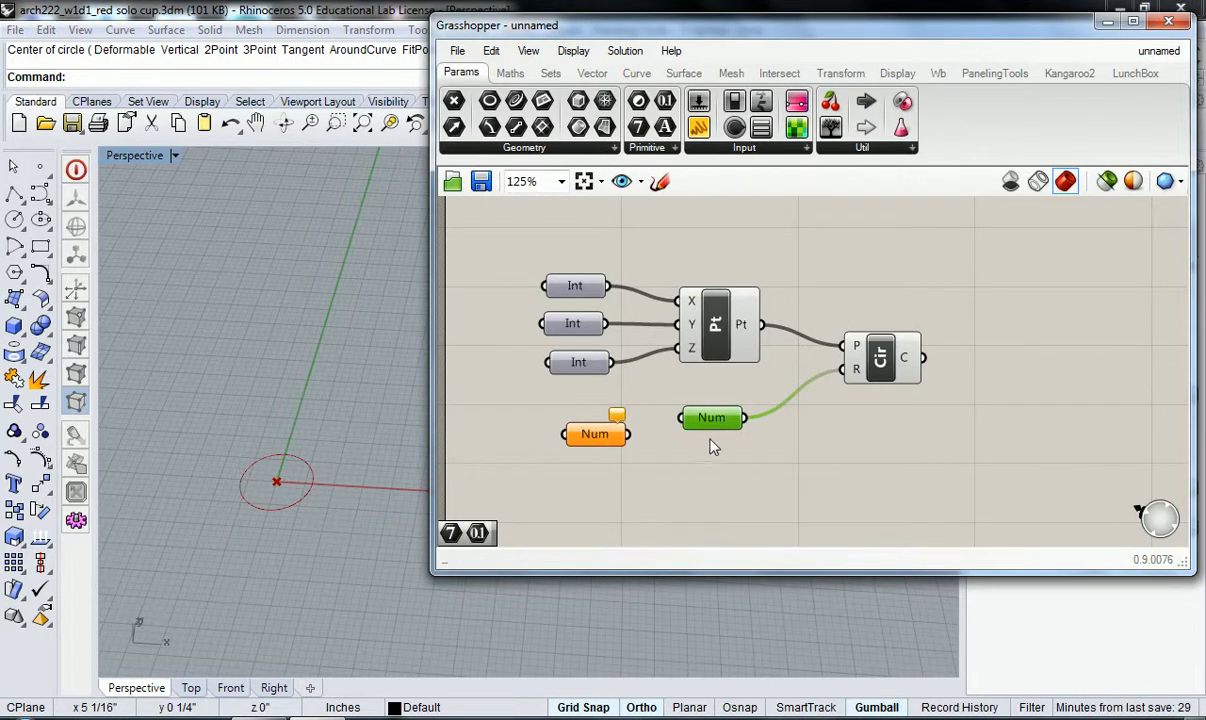
click(695, 447)
click(590, 436)
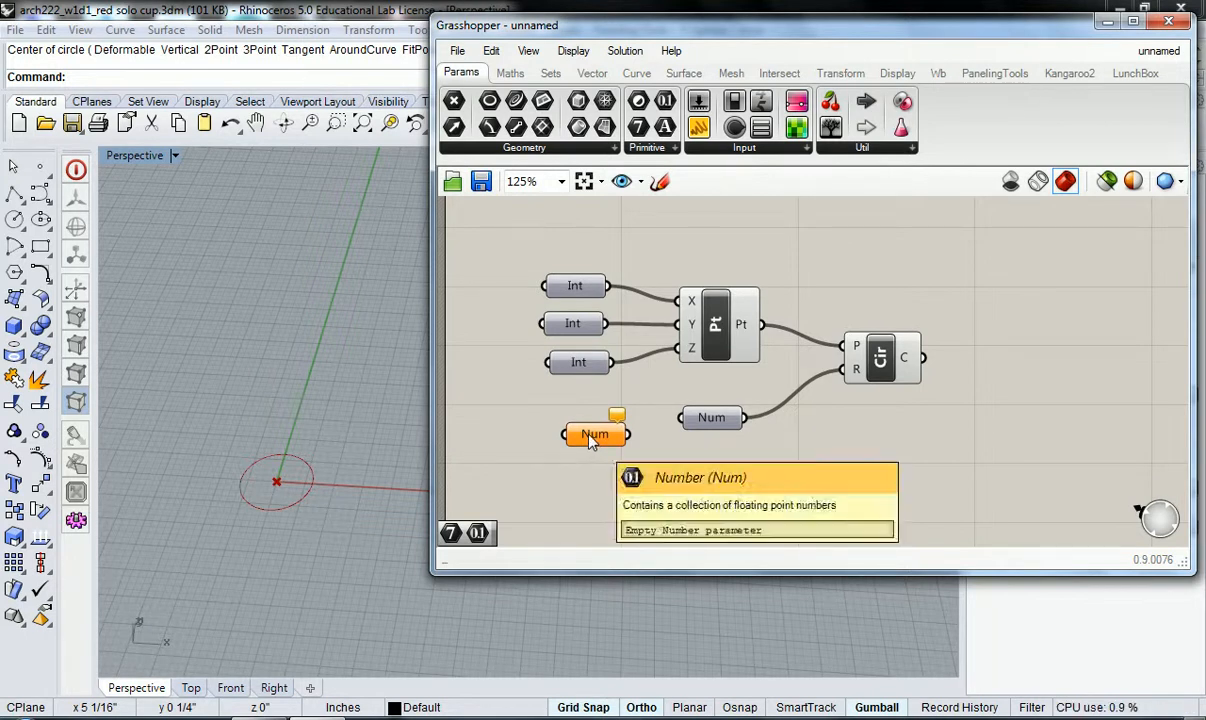
right_click(593, 443)
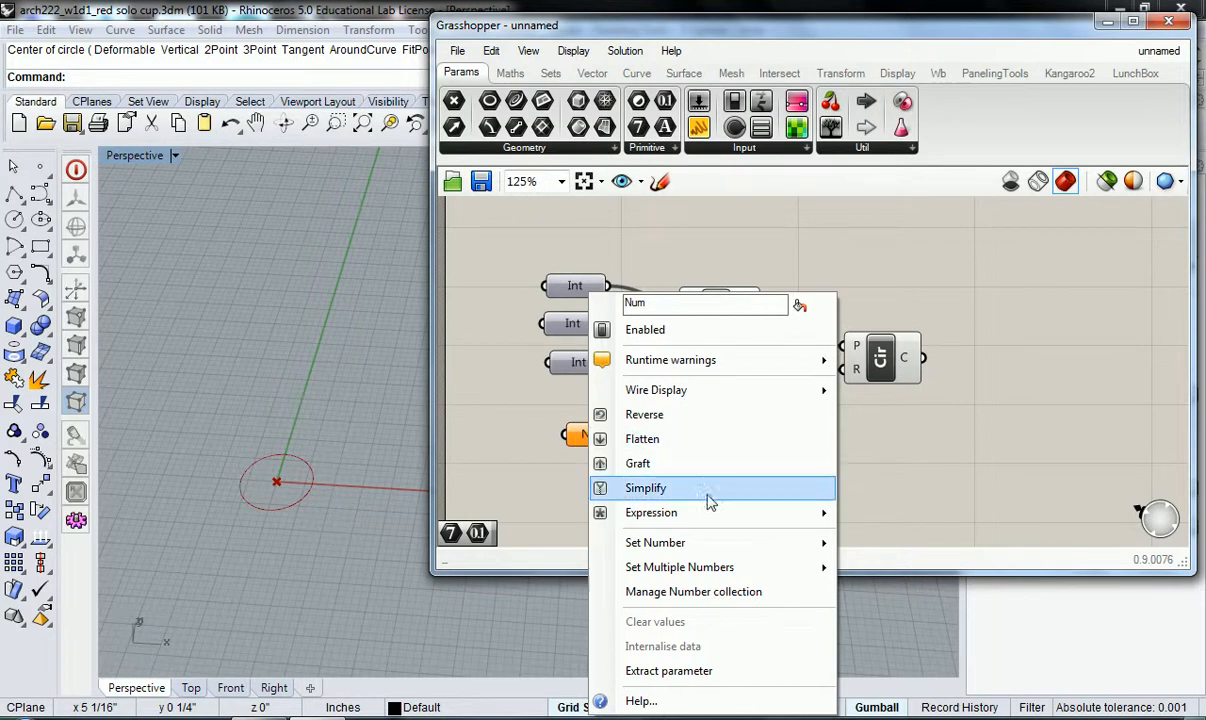
mouse_move(741, 546)
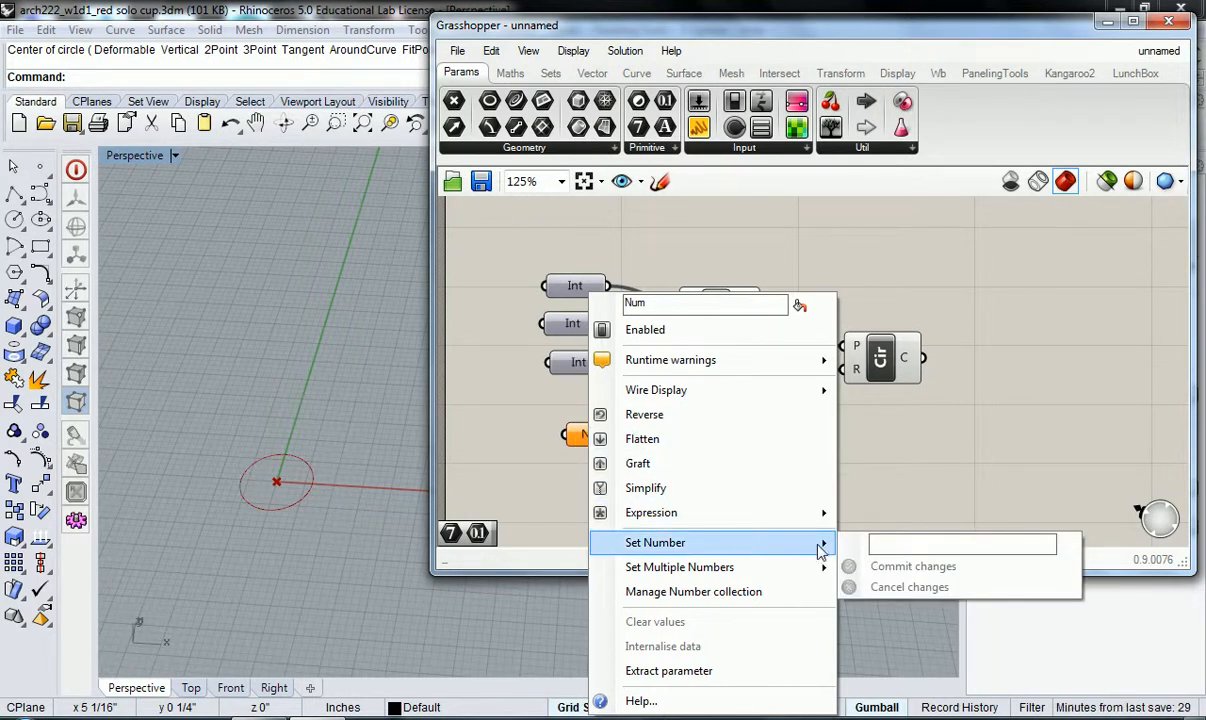
click(885, 544)
text(1.25)
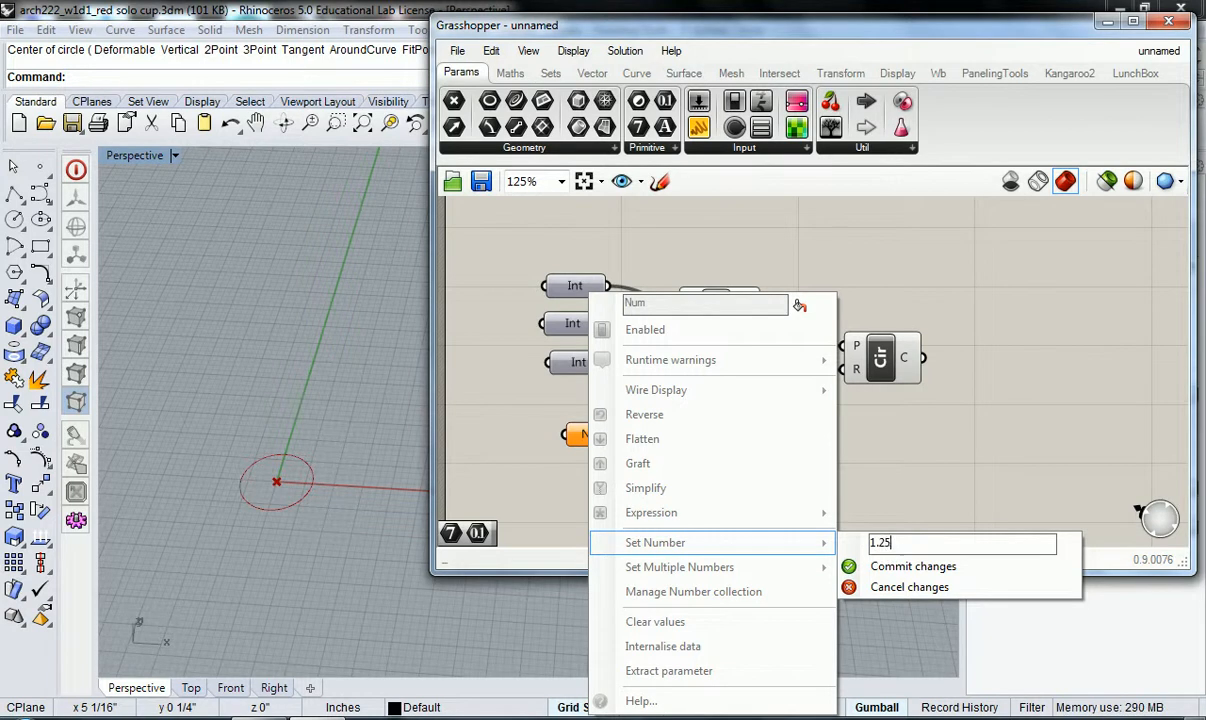
click(887, 567)
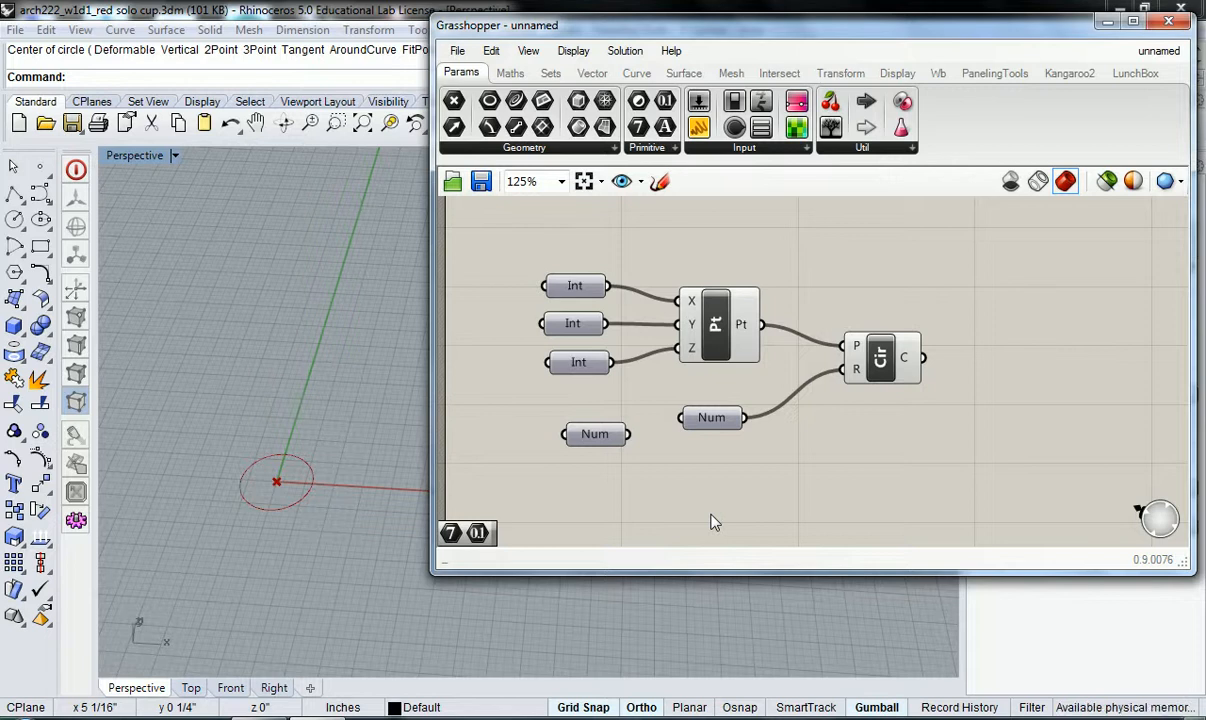
Delete the unconnected Number parameter, keeping the one that feeds the Circle component's radius.
click(725, 421)
click(583, 438)
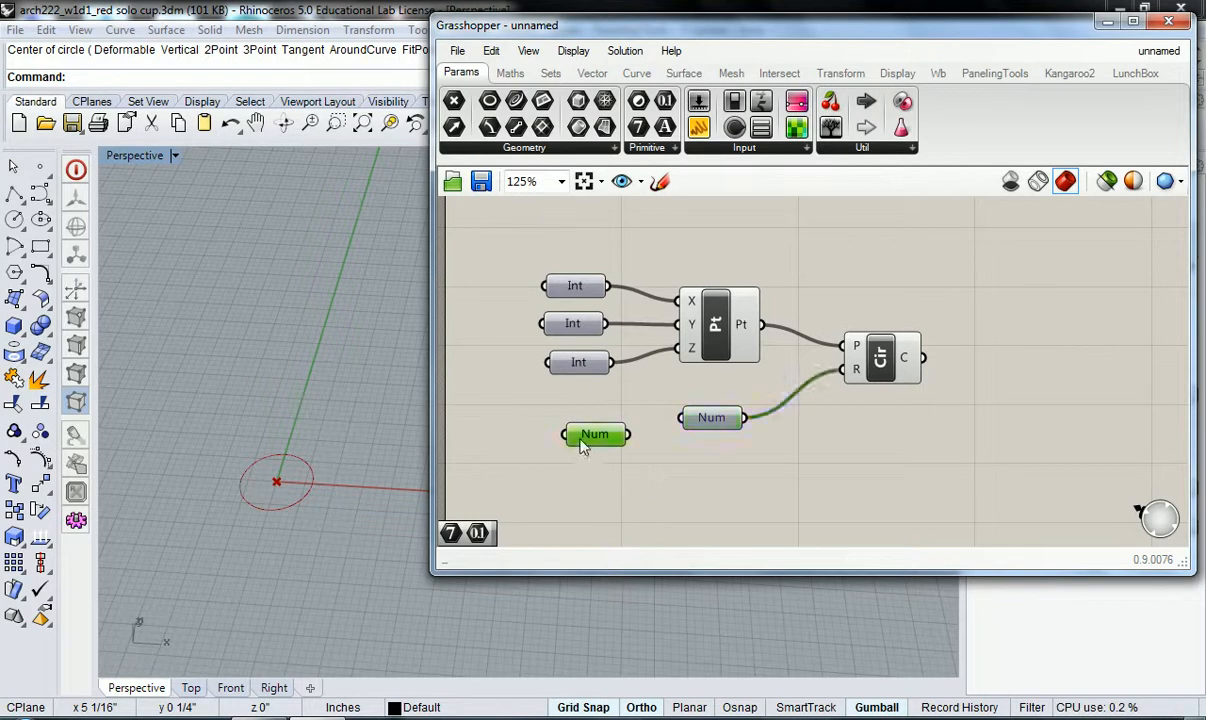
click(703, 426)
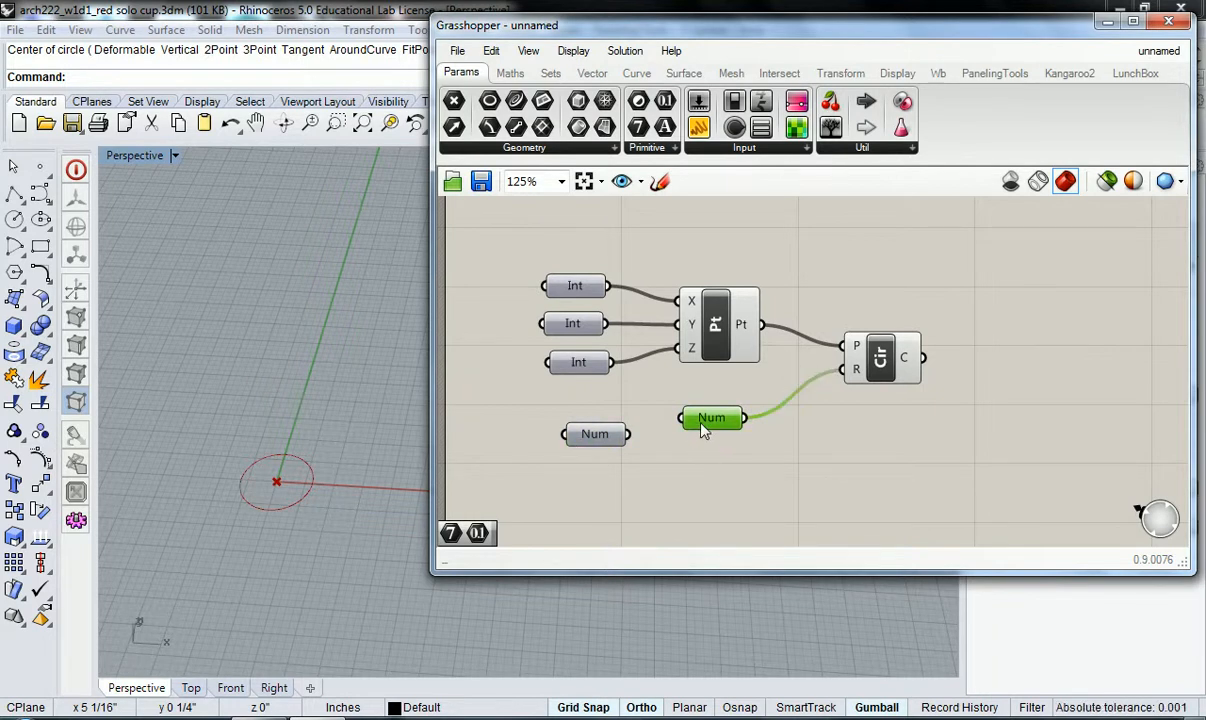
drag(910, 458, 519, 335)
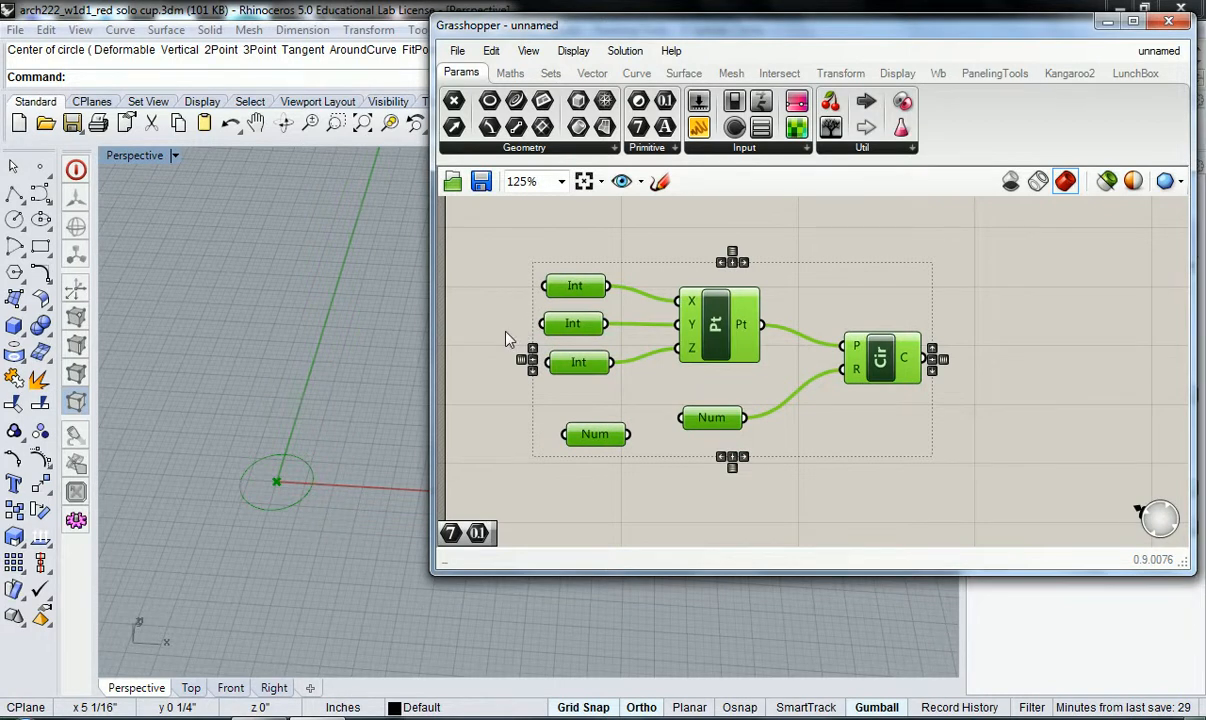
click(600, 405)
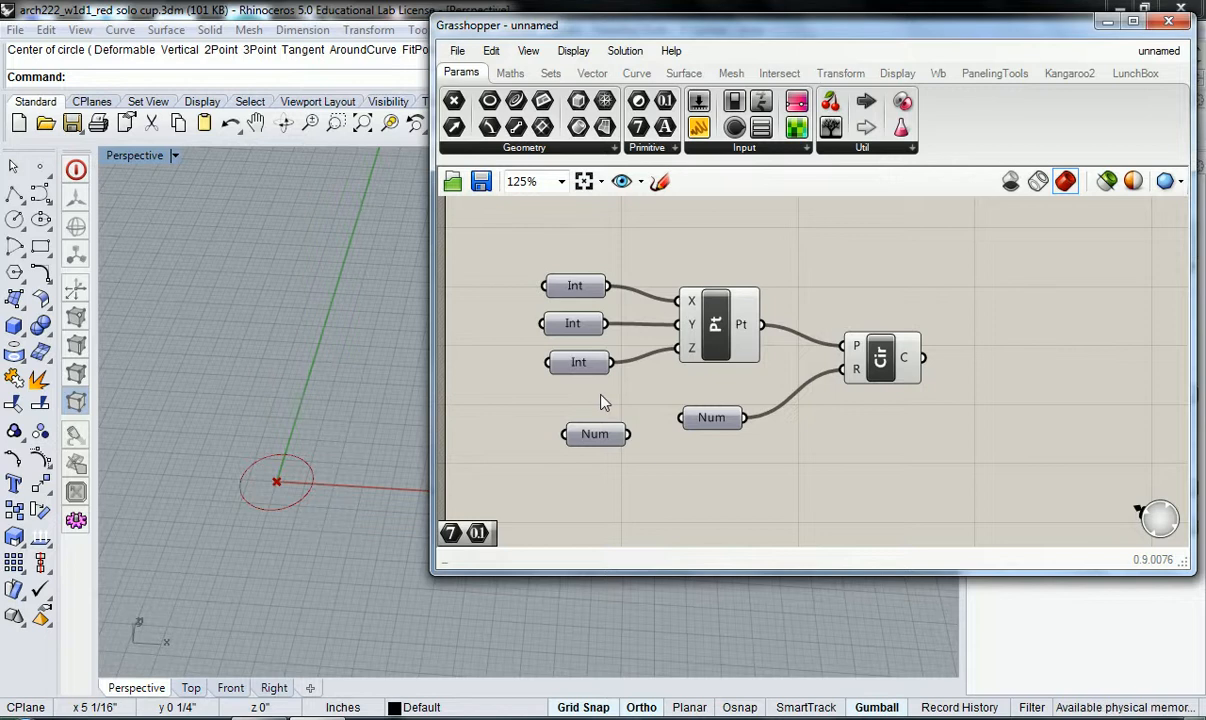
click(588, 440)
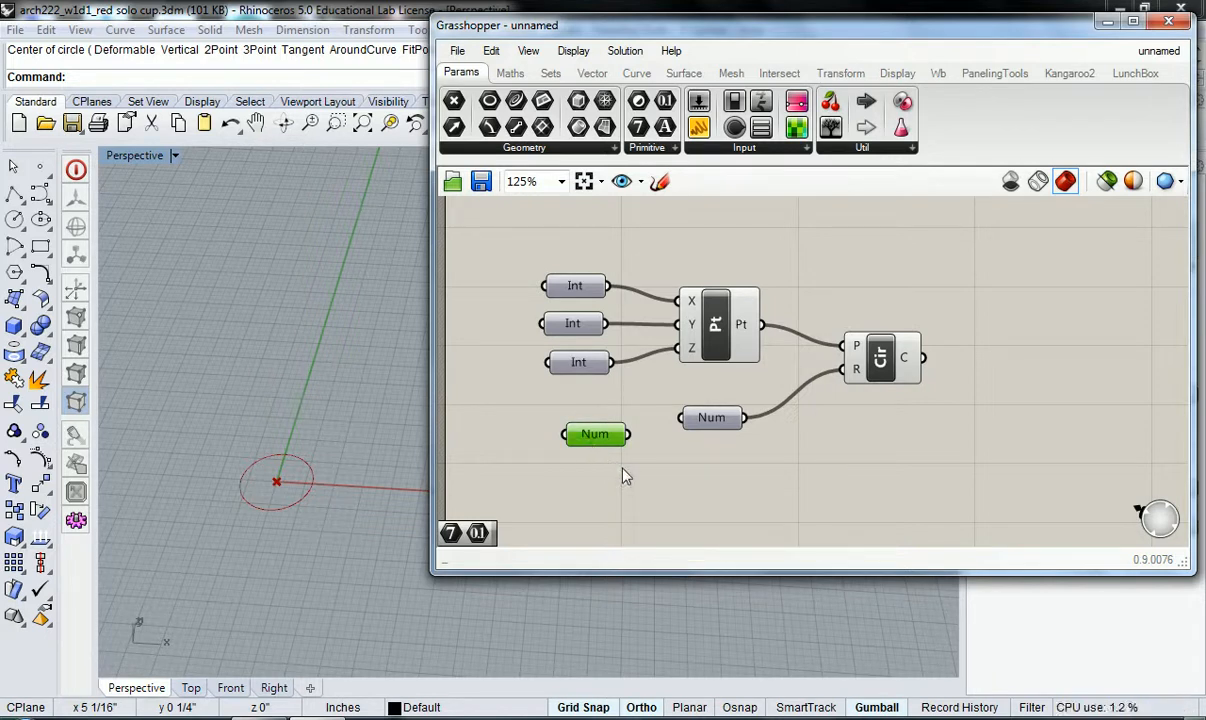
key(Delete)
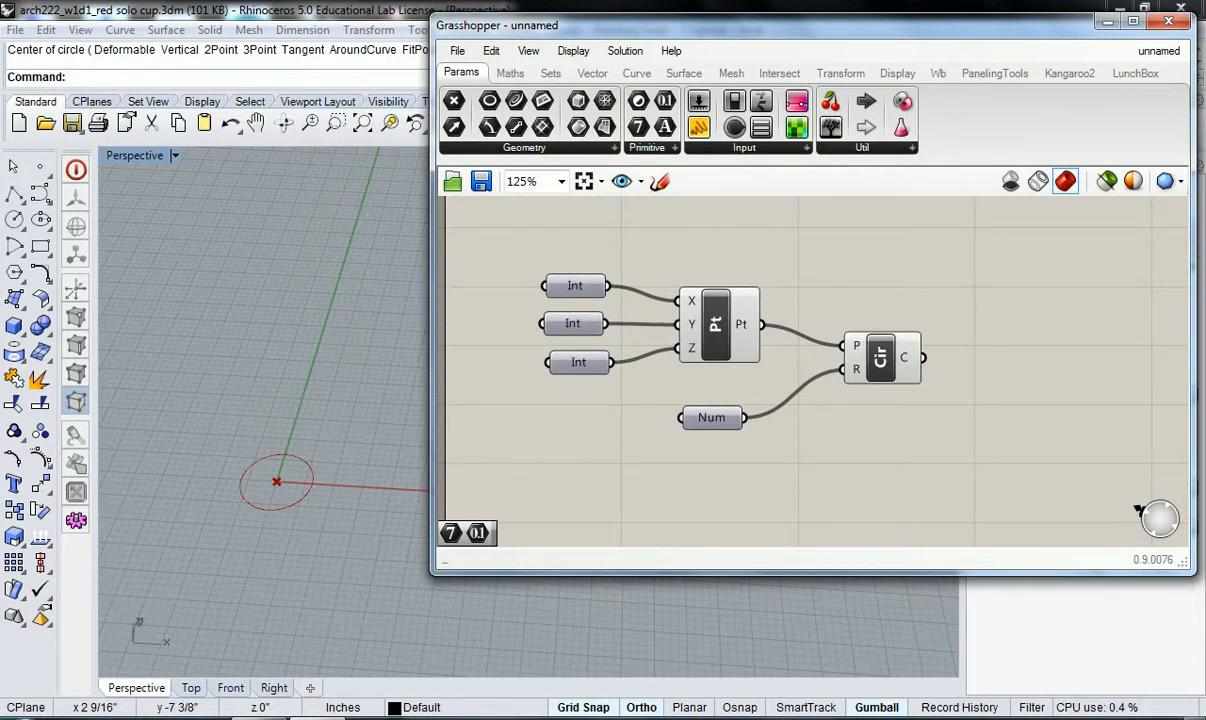
click(22, 717)
click(80, 717)
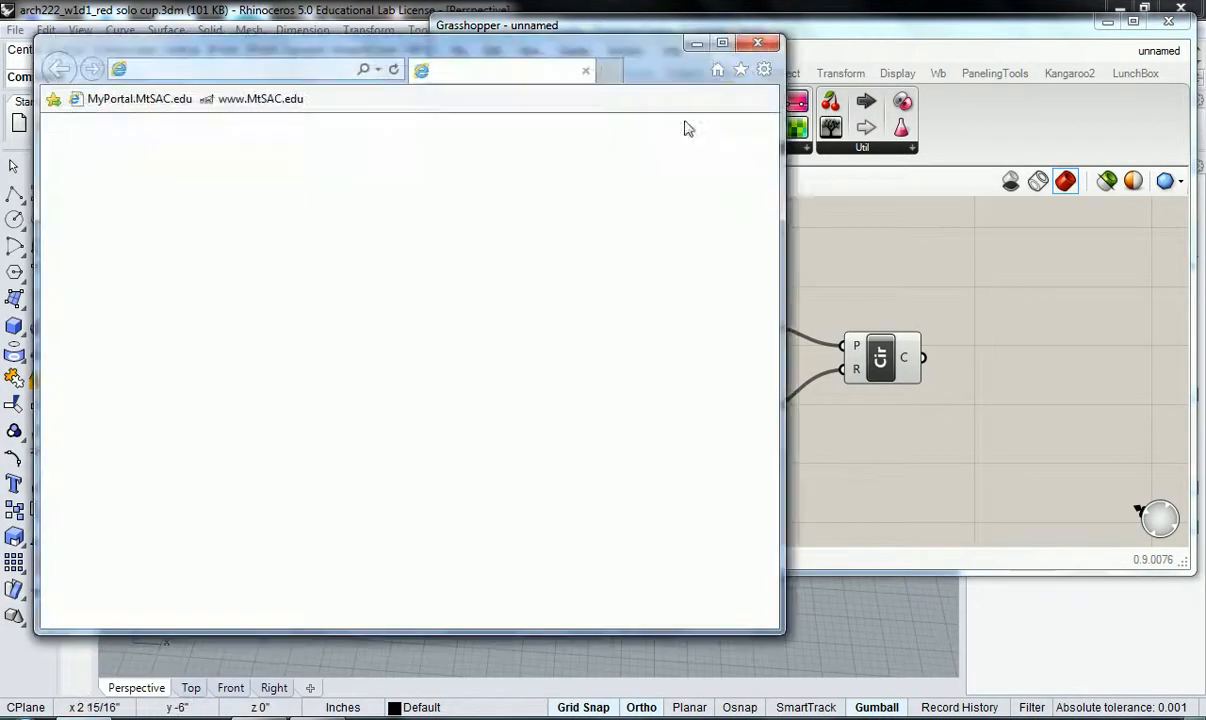
click(758, 43)
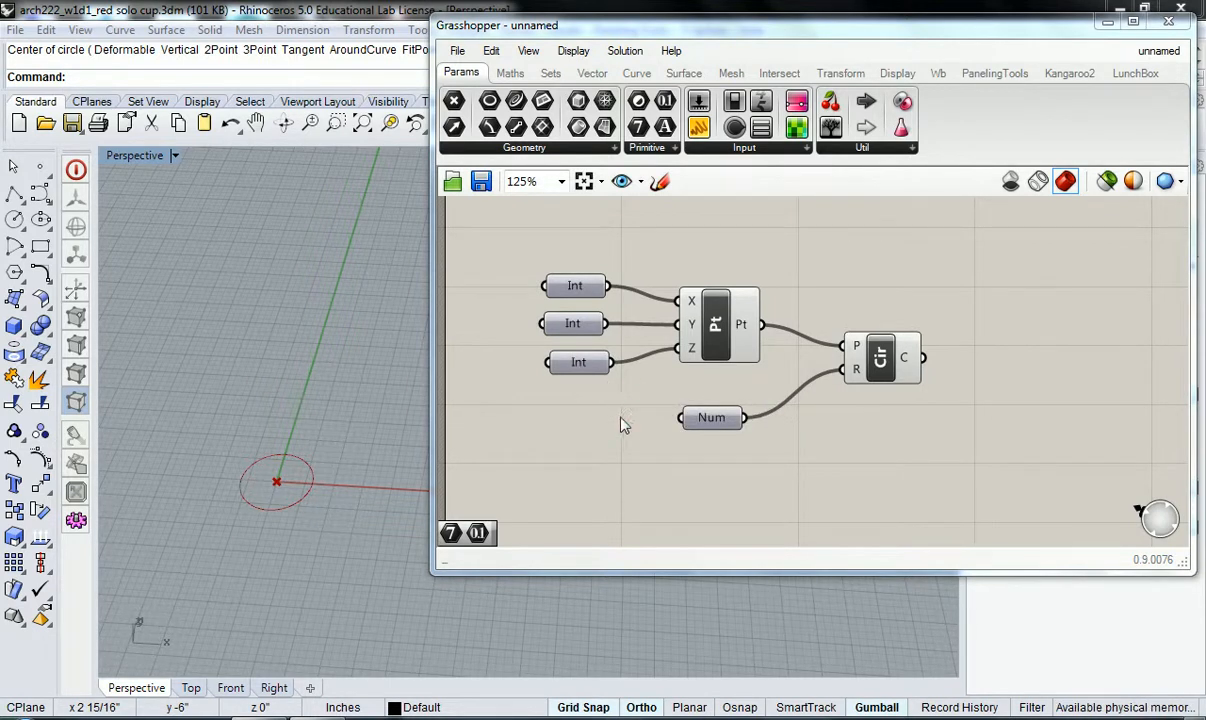
Delete the two Integer parameters that feed the Construct Point component's Y and Z inputs.
click(582, 364)
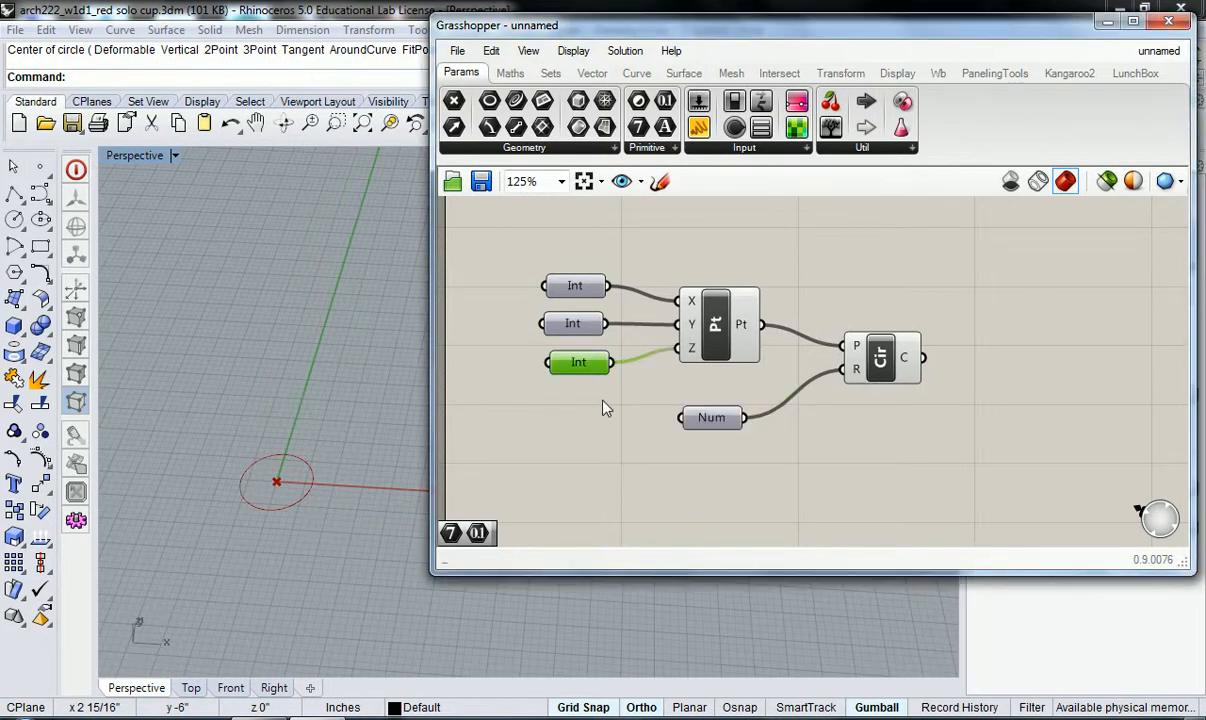
key(Delete)
click(572, 323)
key(Delete)
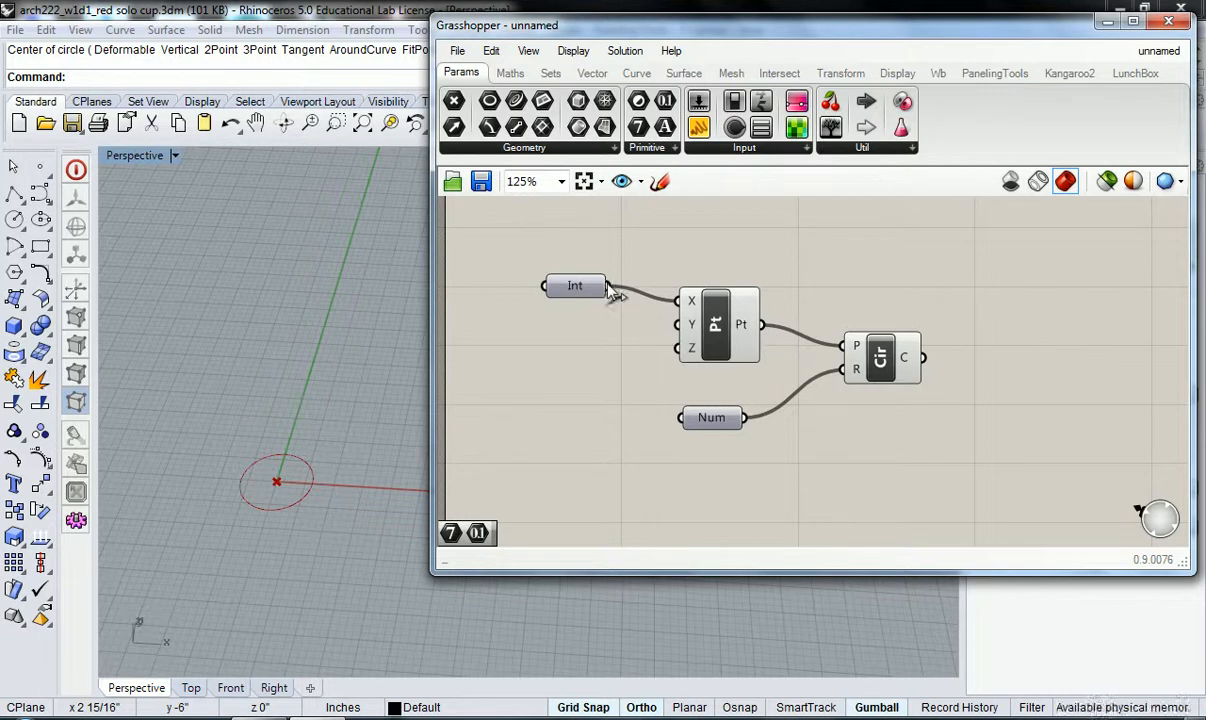
Connect the remaining Integer parameter's output to the Construct Point component's Y and Z inputs as well.
drag(608, 289, 624, 332)
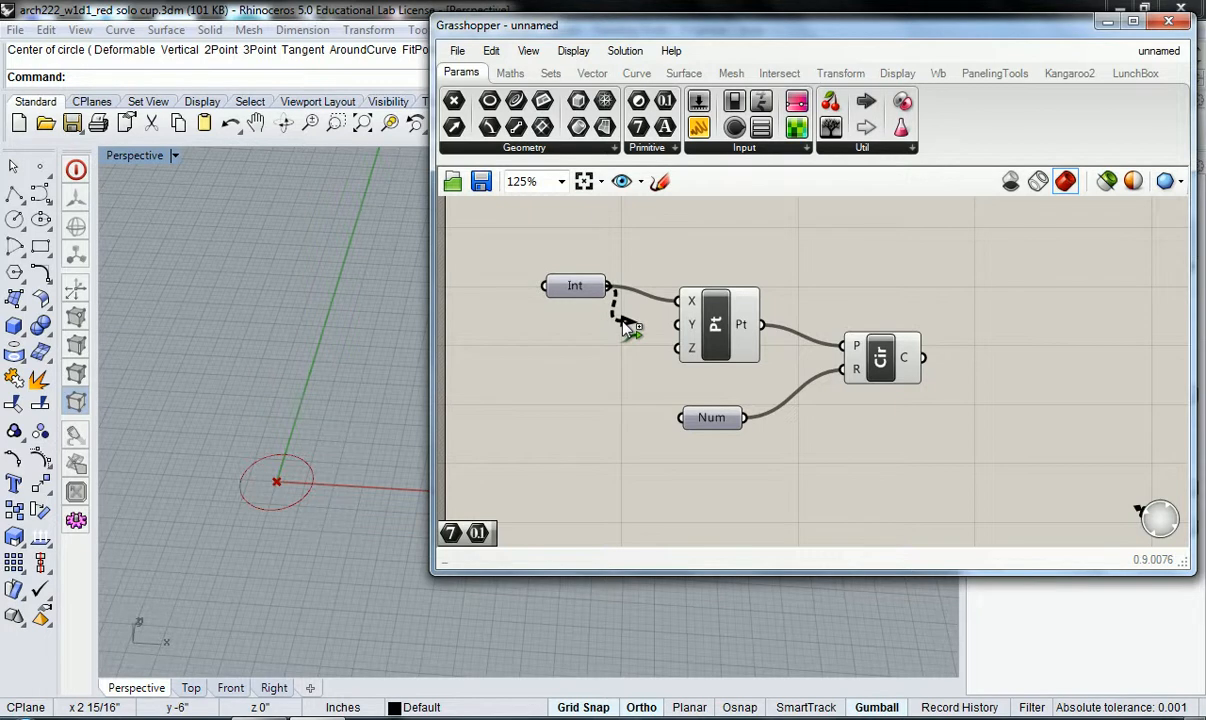
drag(628, 326, 650, 446)
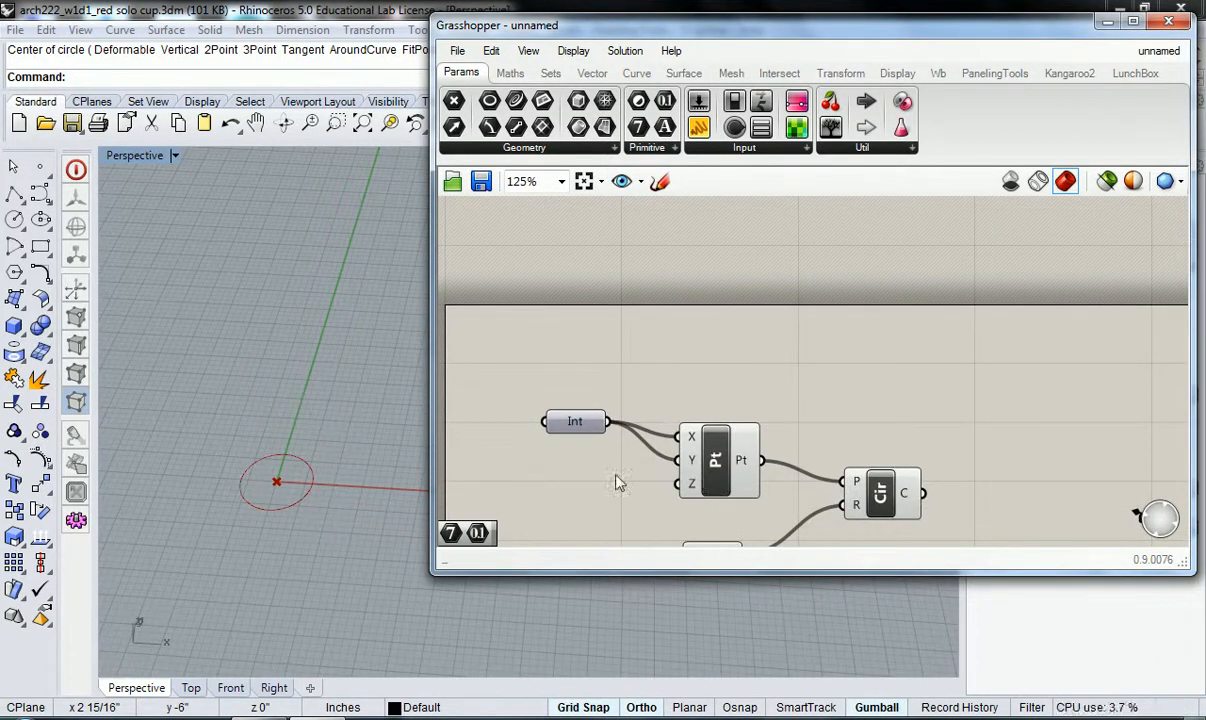
scroll(595, 425, down, 2)
scroll(618, 467, up, 3)
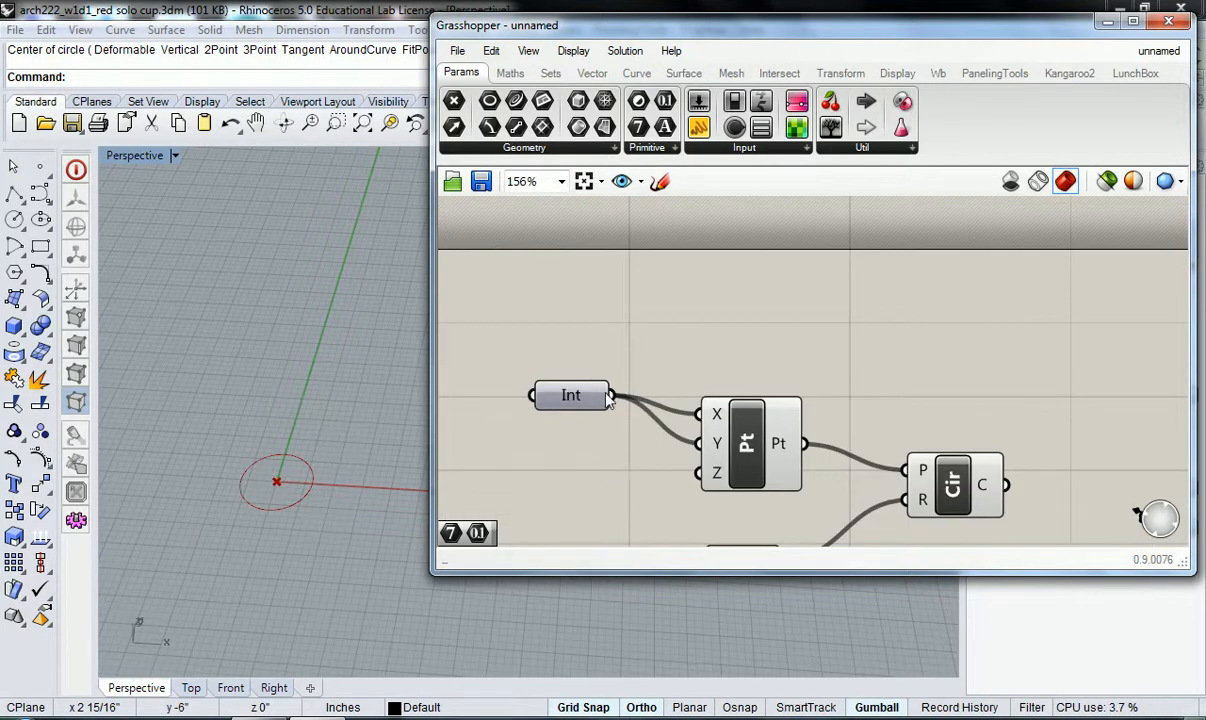
drag(613, 397, 692, 492)
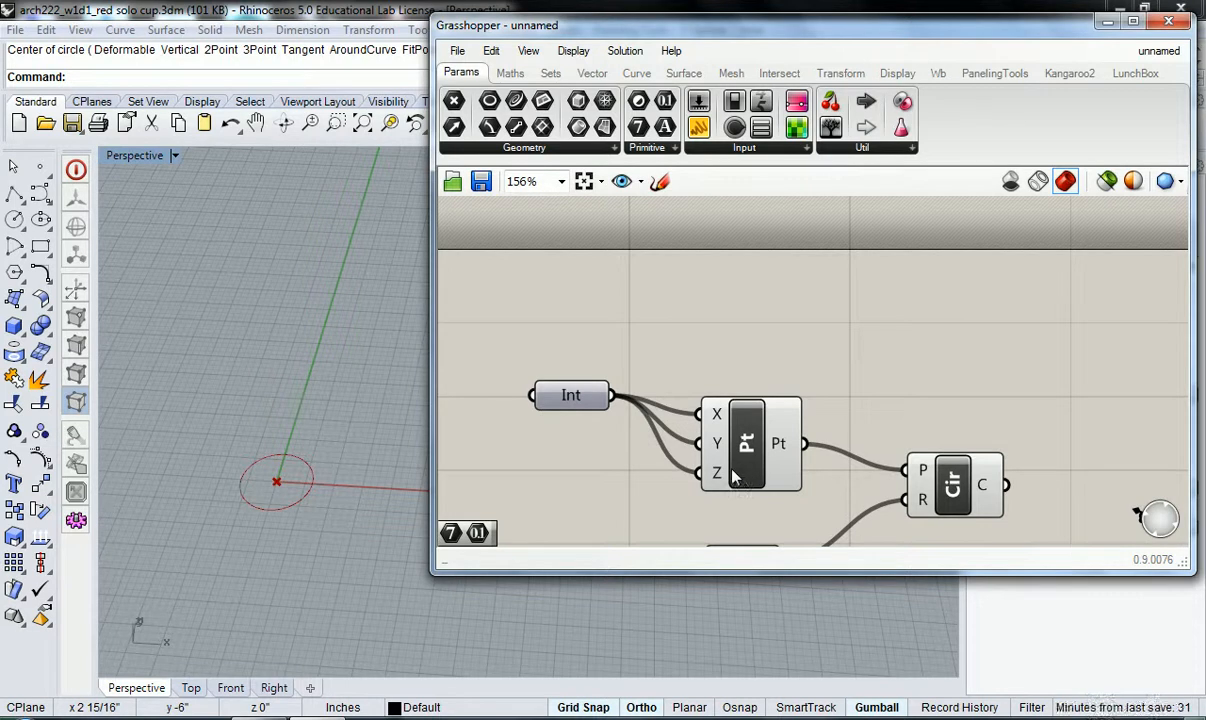
scroll(632, 505, down, 2)
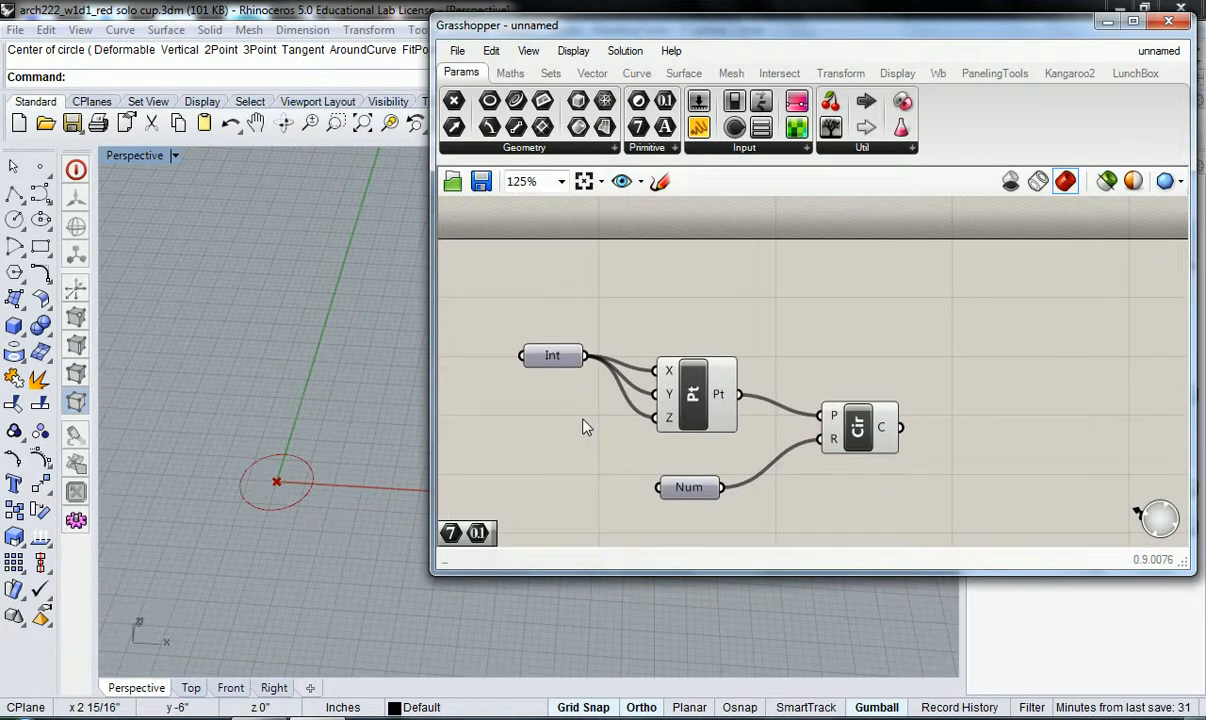
click(565, 358)
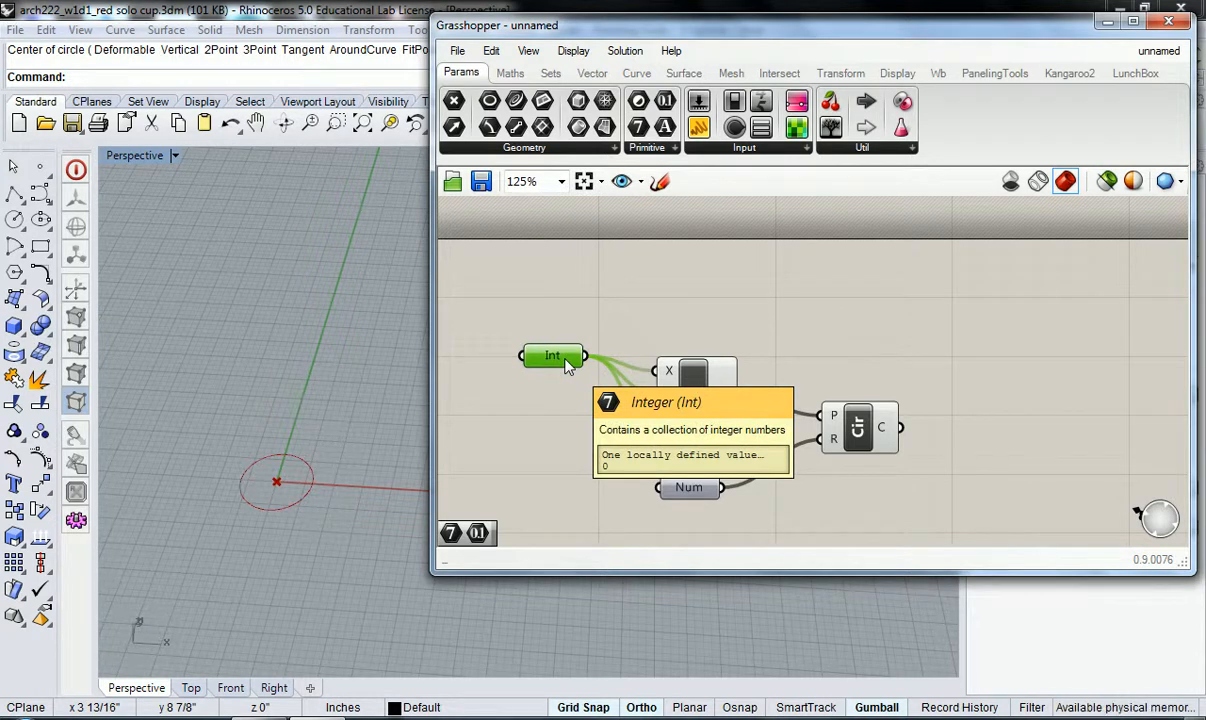
click(558, 409)
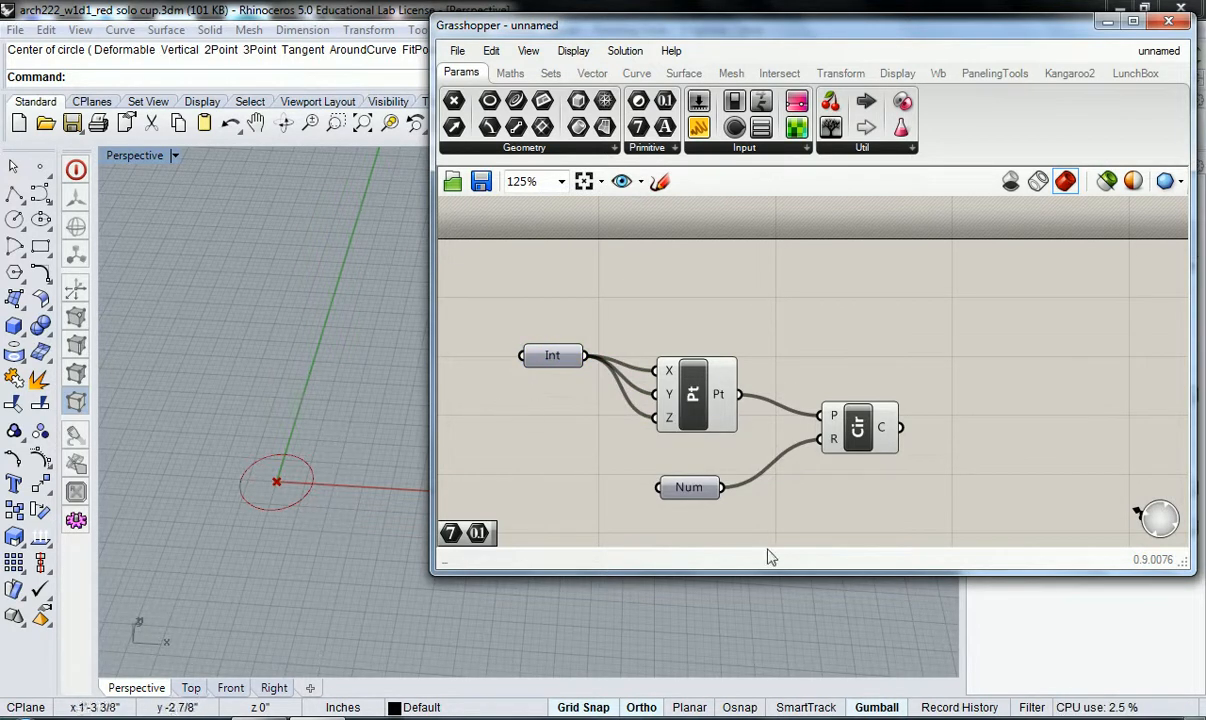
click(1050, 718)
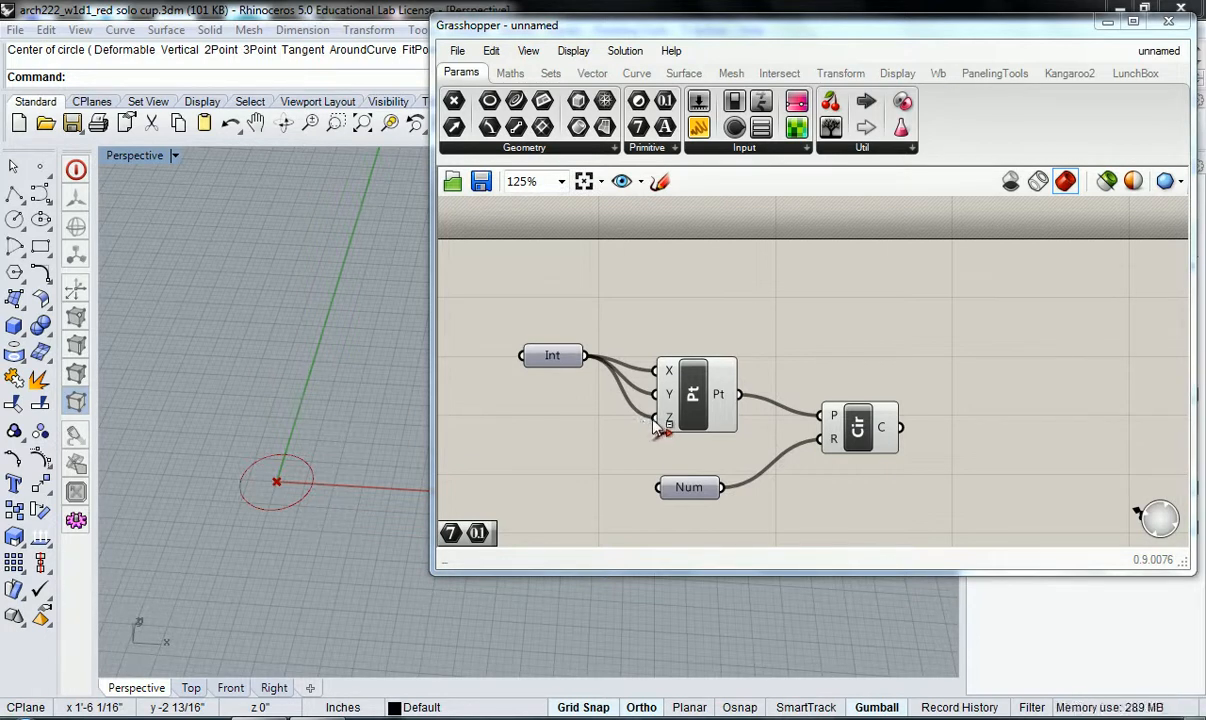
Disconnect the Integer parameter from the Construct Point component's Z input and reconnect it, doing this twice.
ctrl+drag(653, 420, 588, 360)
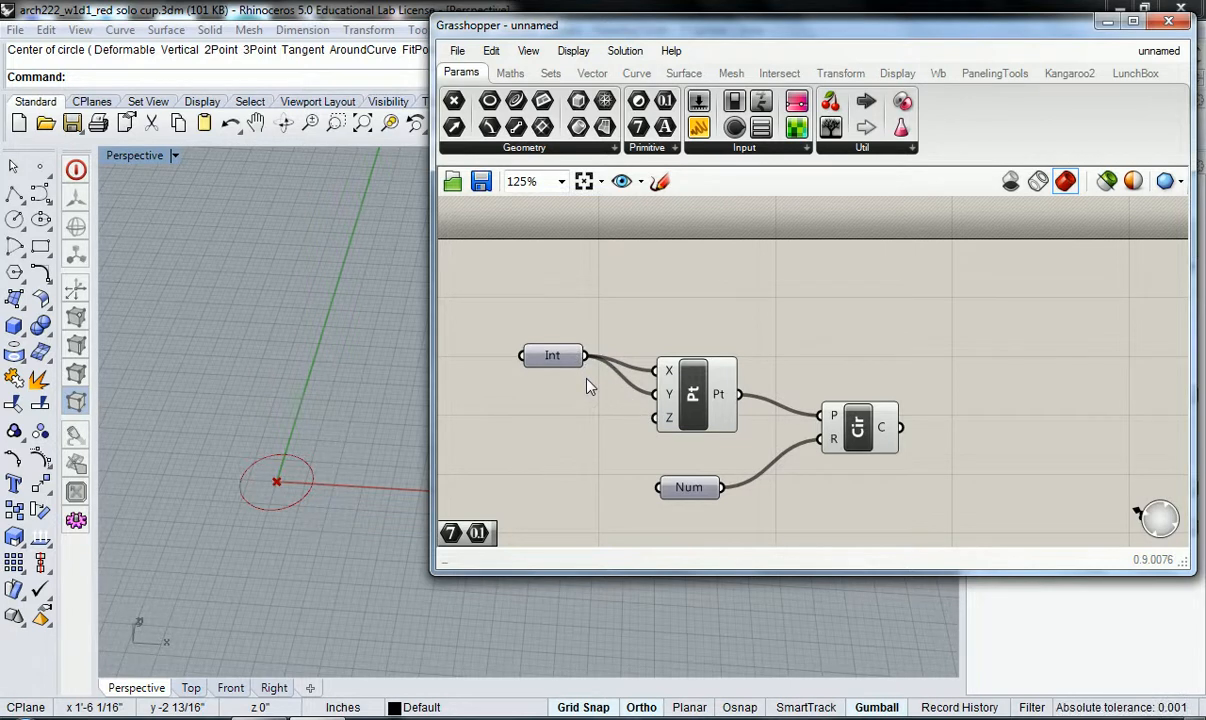
drag(587, 358, 656, 418)
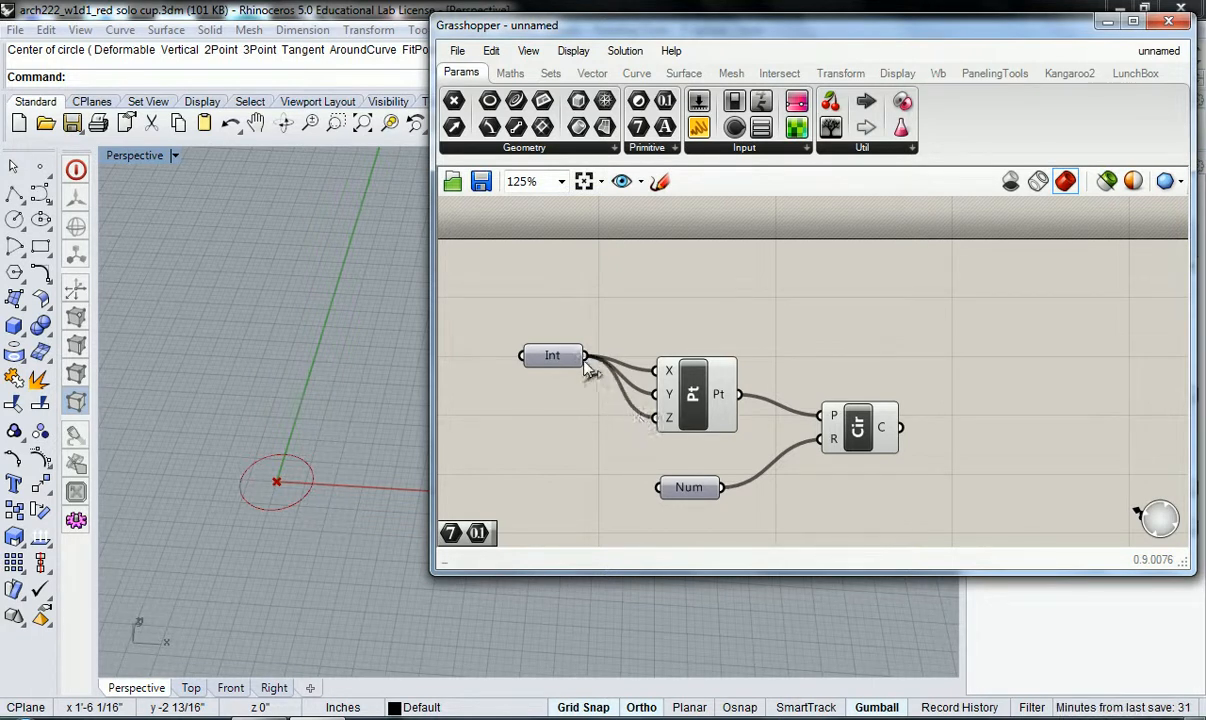
ctrl+drag(656, 419, 586, 356)
drag(652, 395, 656, 395)
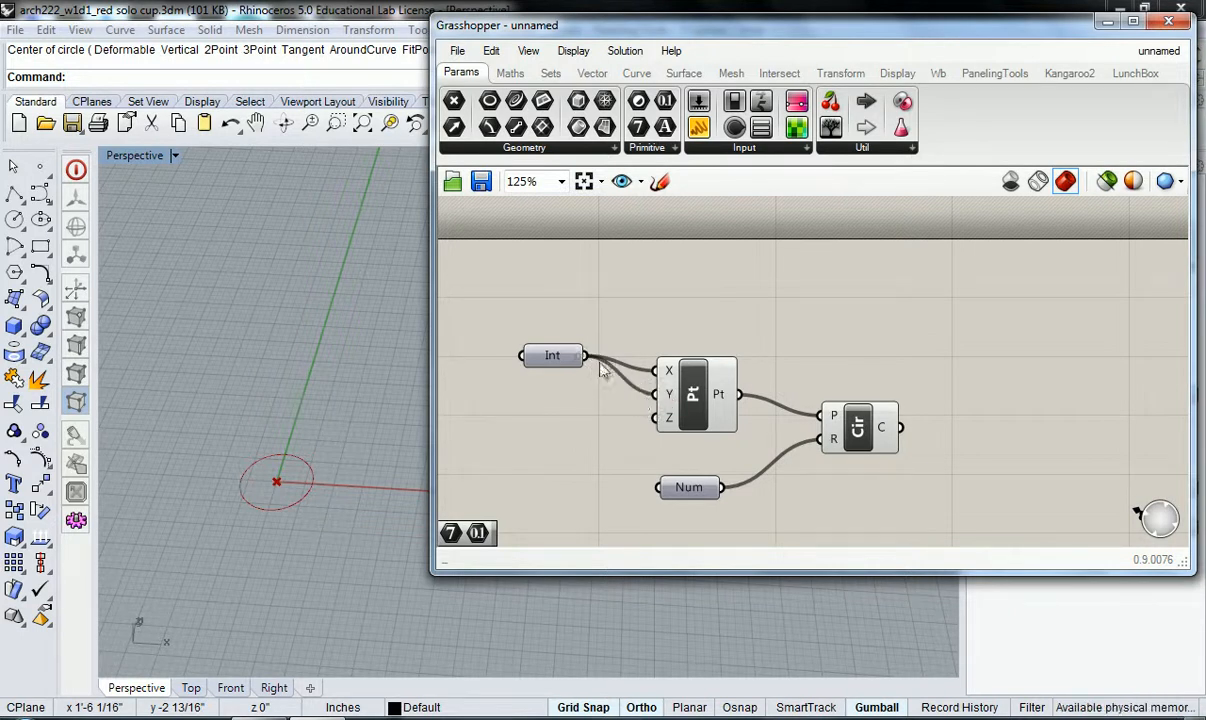
drag(585, 356, 656, 418)
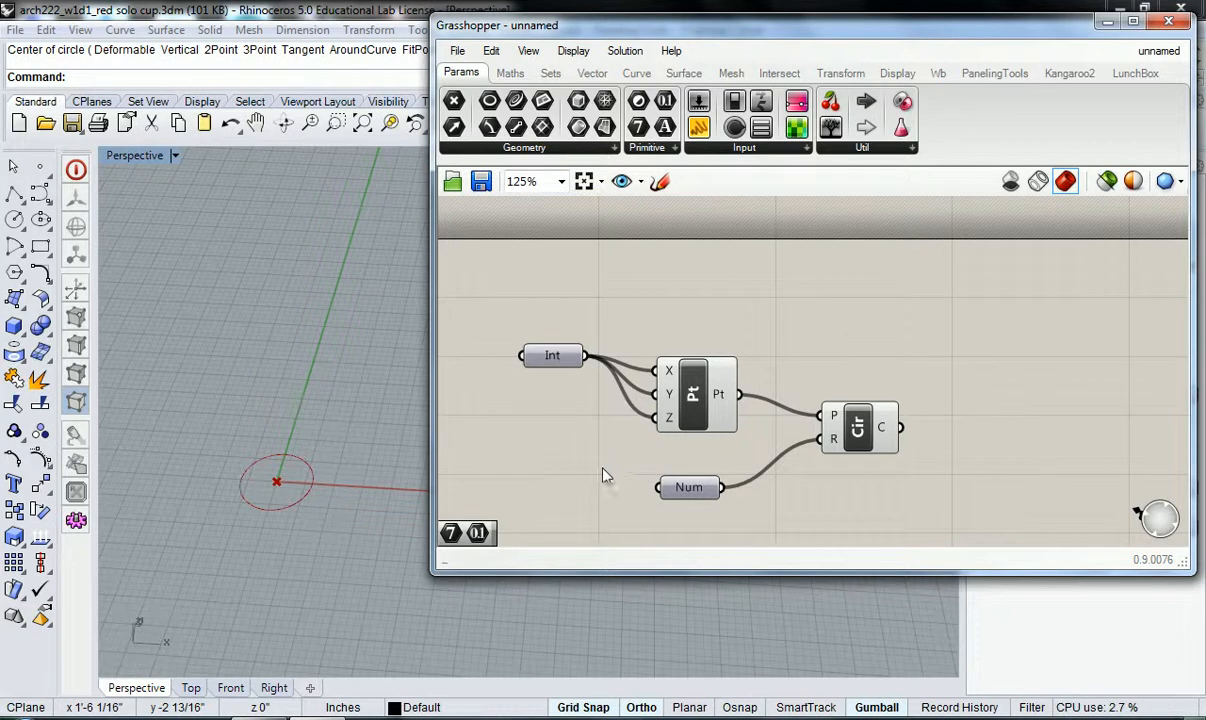